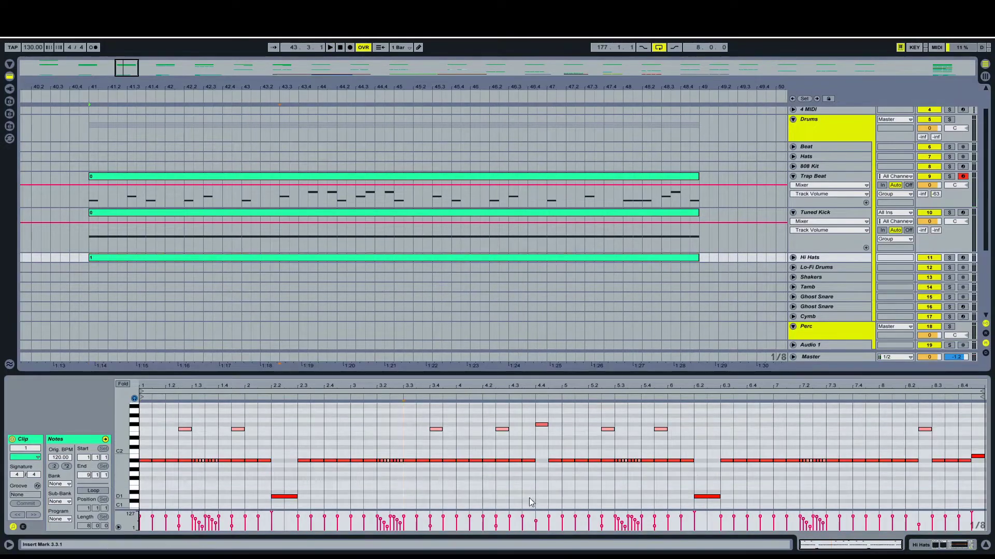
- Play the beat with the hi-hats from bar 43 and expand the Hi Hats track
key("space")
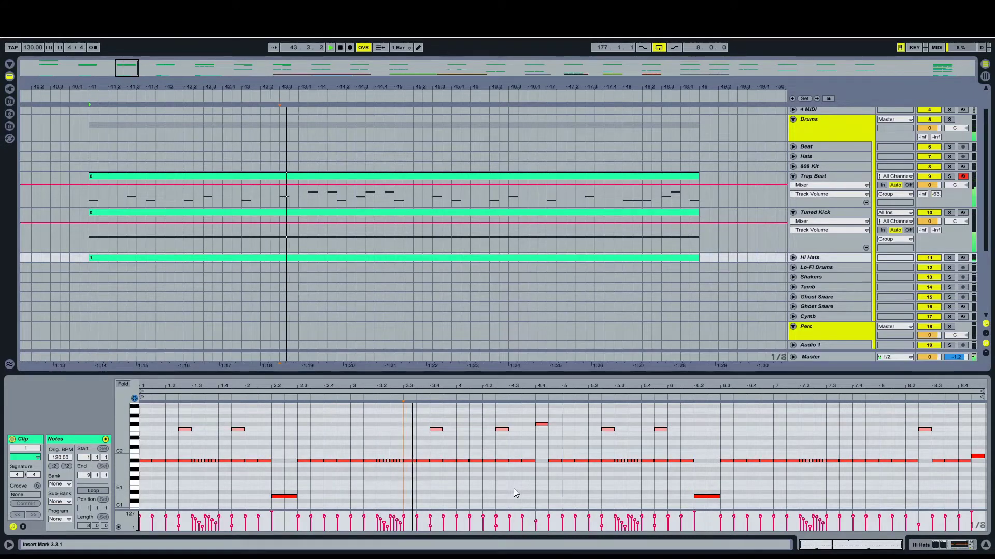
left_click(794, 258)
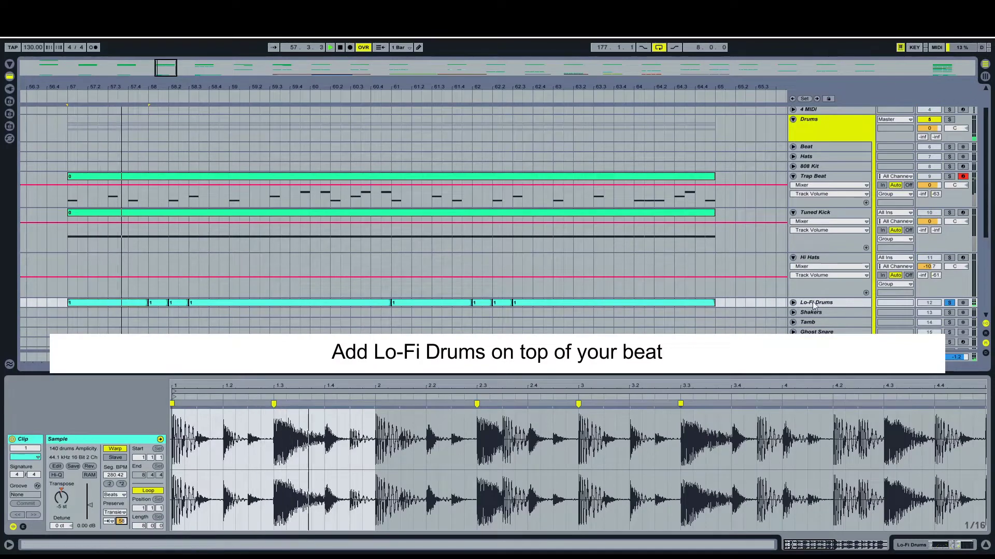
- Show the Lo-Fi Drums devices and compare the soloed loop with EQ Eight switched off and back on
left_click(808, 303)
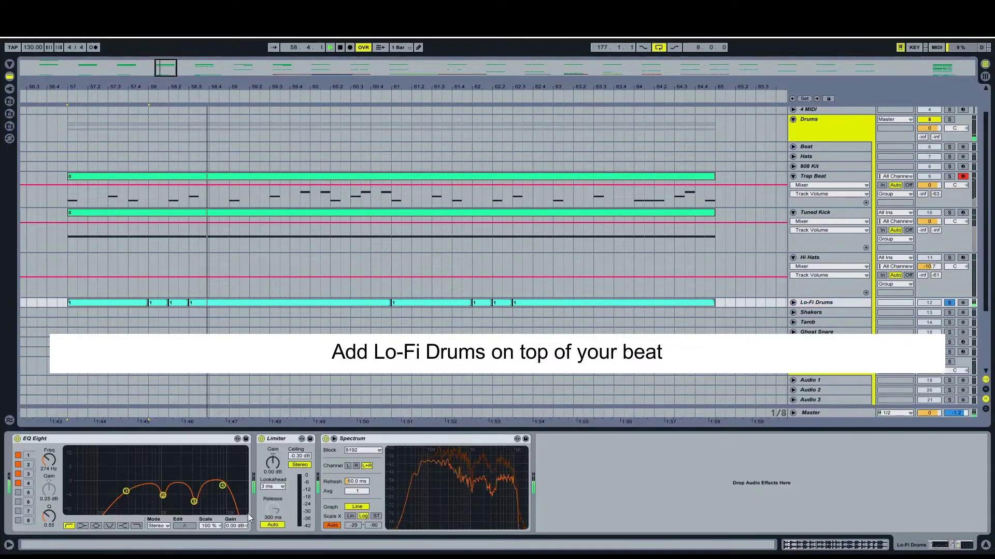
left_click(17, 438)
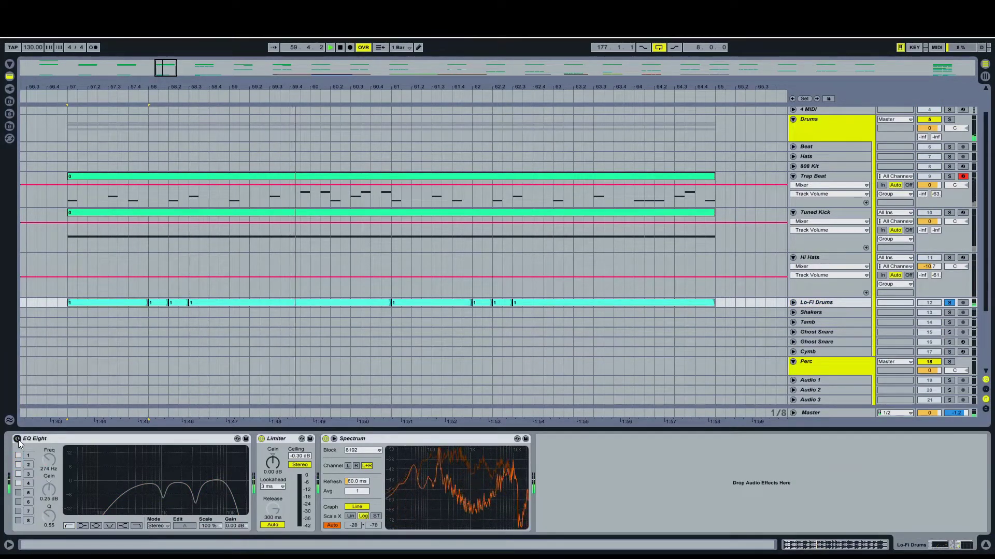
left_click(17, 438)
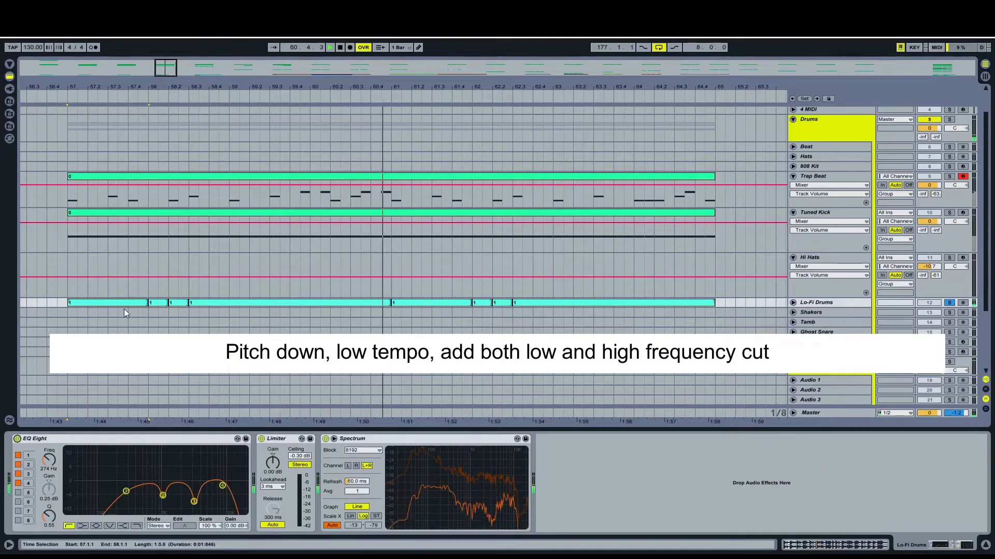
- Turn off solo on Lo-Fi Drums and play the section from bar 57 with the full beat
left_click(949, 302)
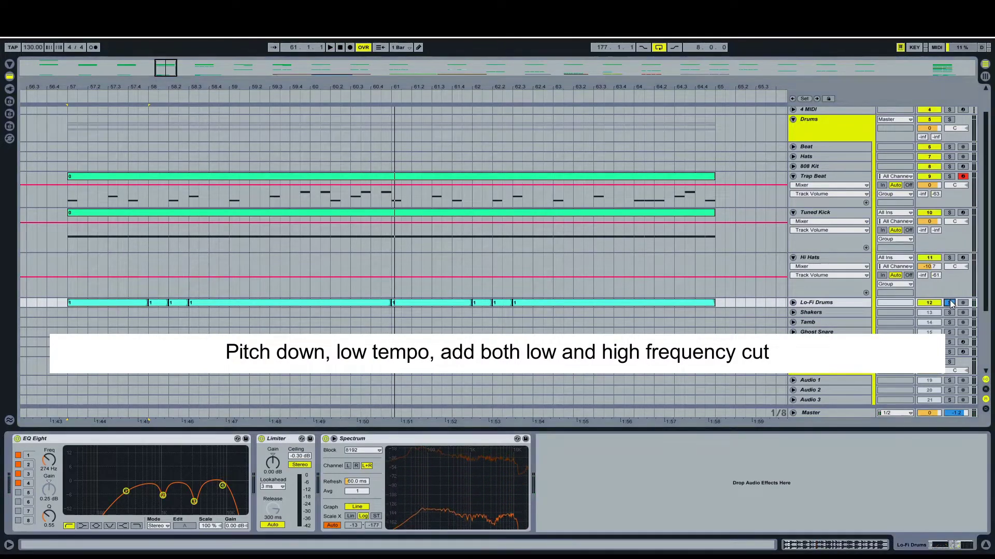
key("space")
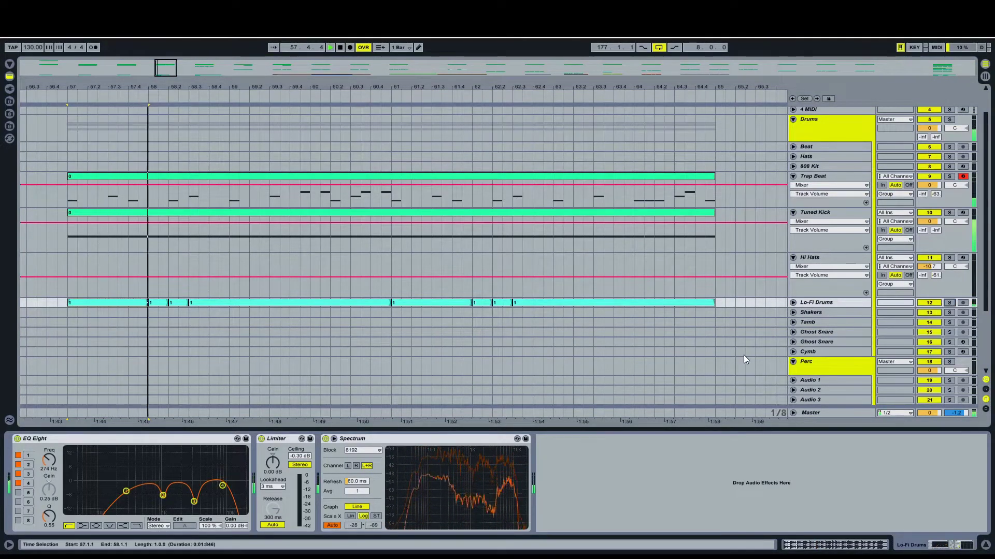
- Inspect the sample of the short Lo-Fi Drums clip after bar 62 and expand the track to show its waveforms
left_click(806, 542)
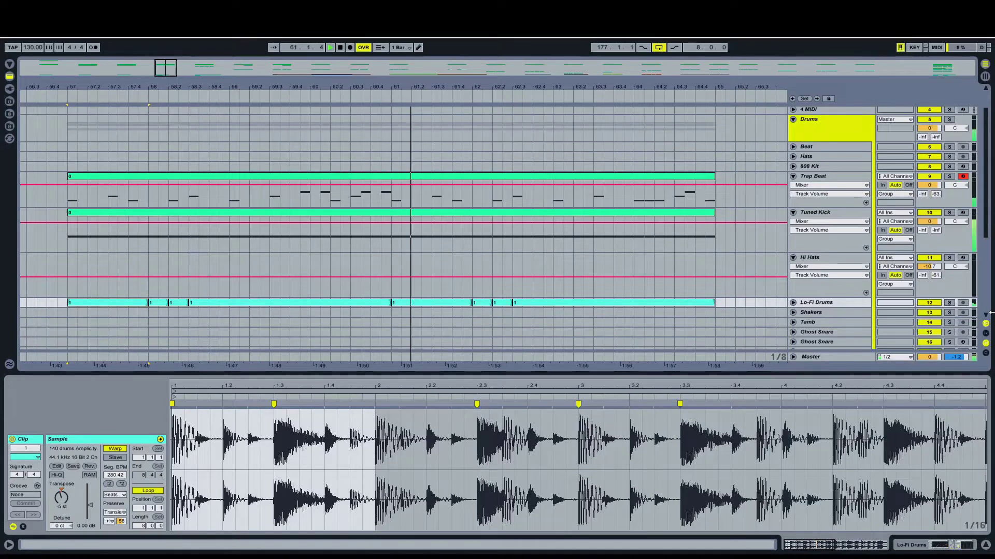
left_click(504, 303)
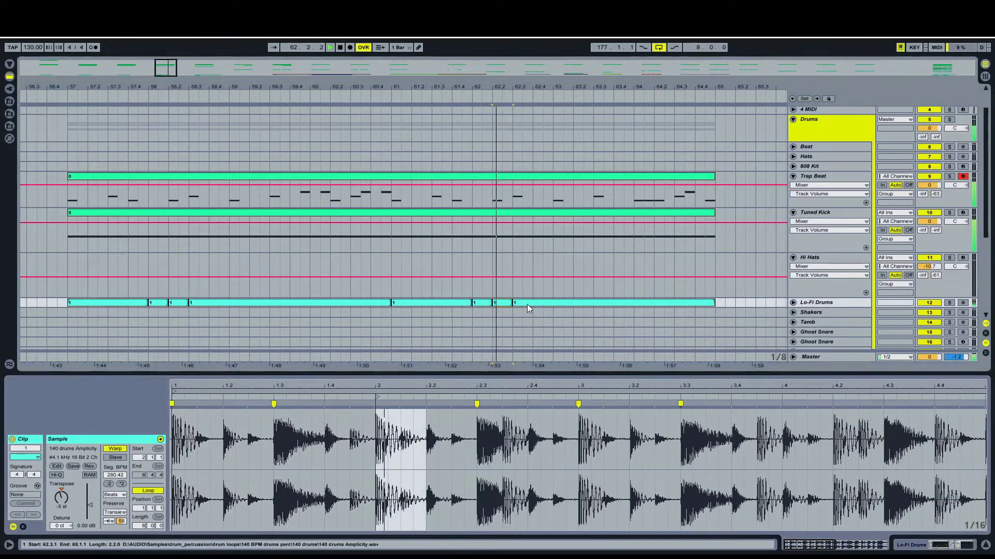
left_click(793, 302)
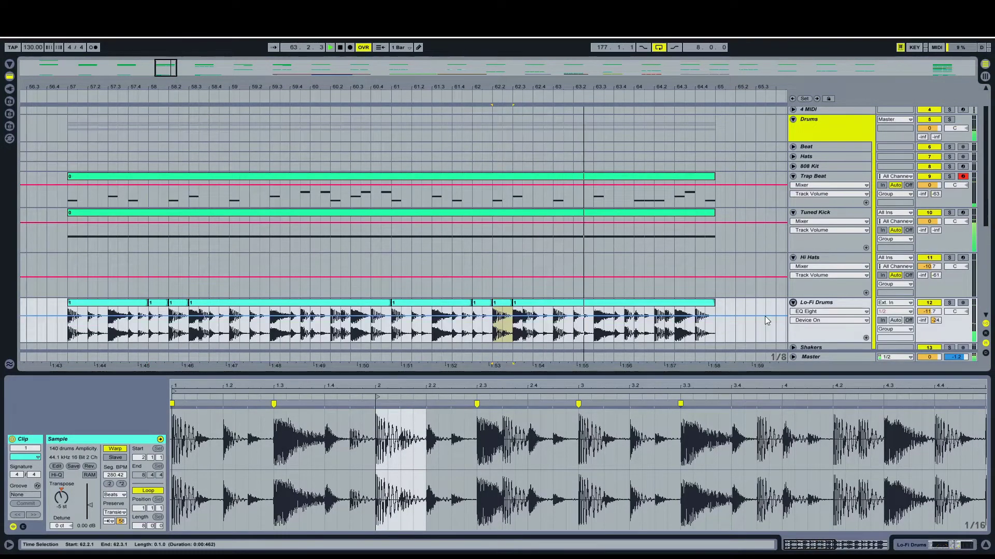
left_click(757, 318)
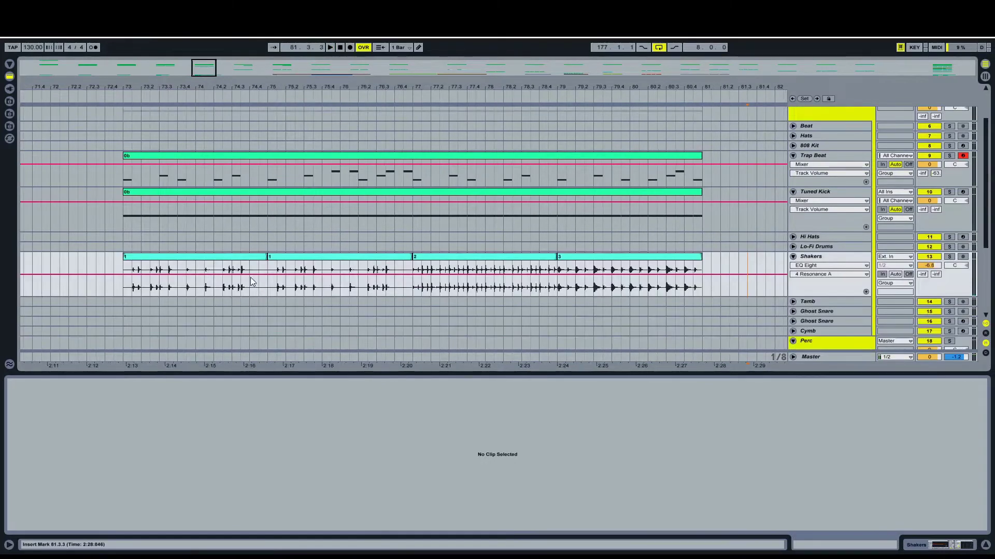
- Play the Shakers section from bar 73 and inspect its two sparse and two regular shaker clips in turn
left_click(230, 258)
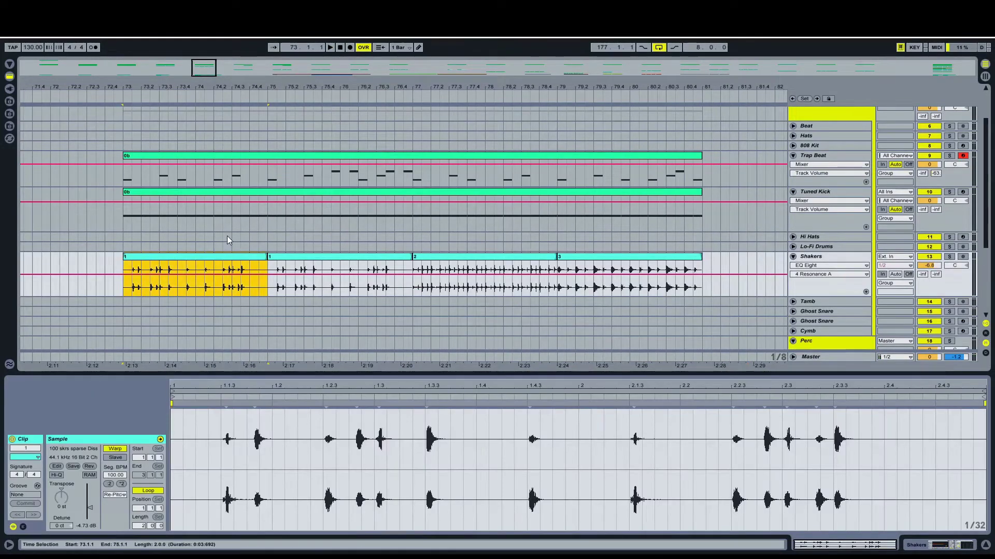
key("space")
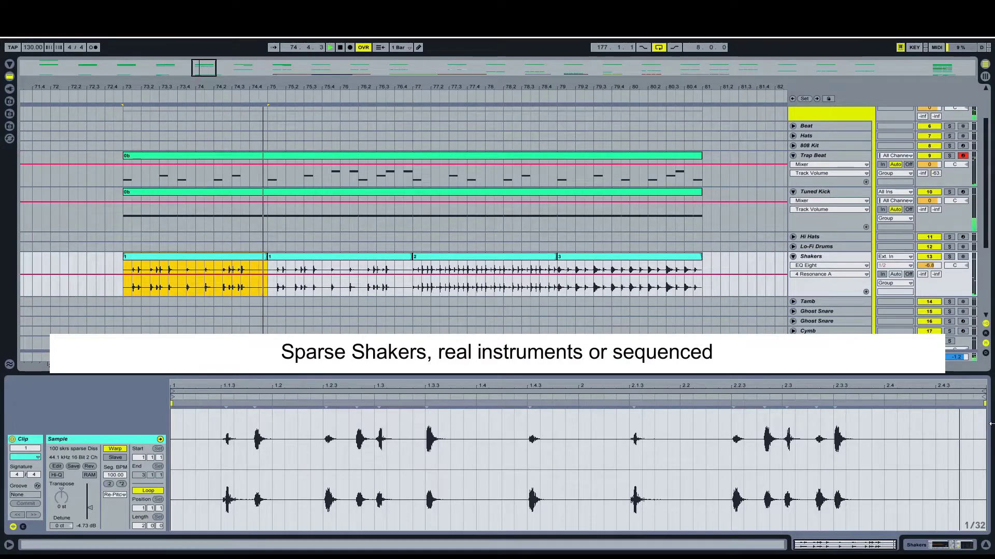
left_click(393, 257)
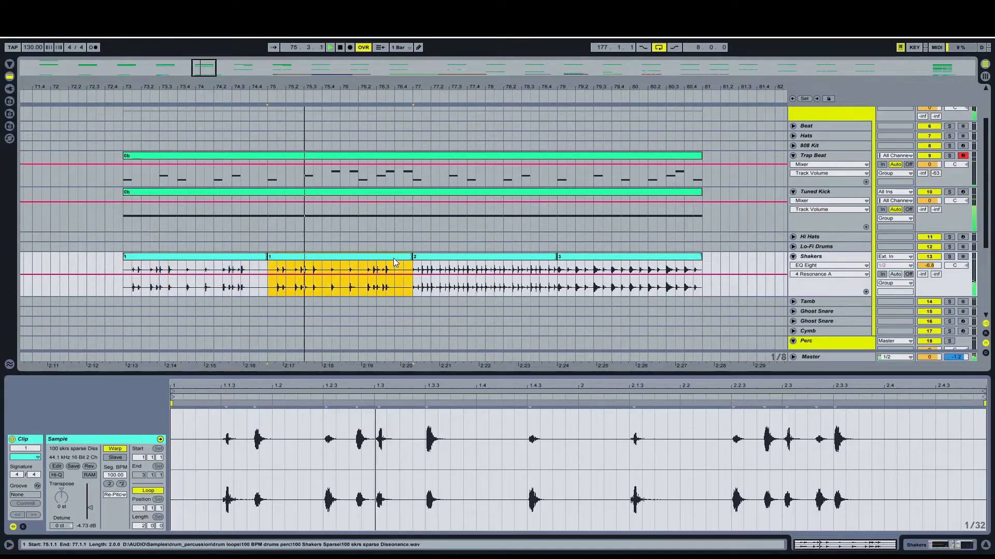
left_click(544, 261)
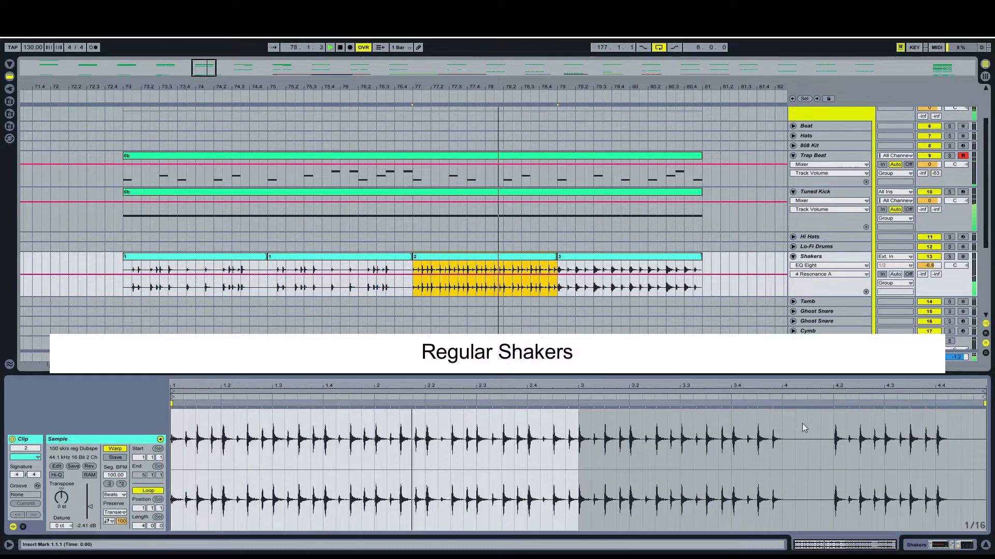
left_click(642, 260)
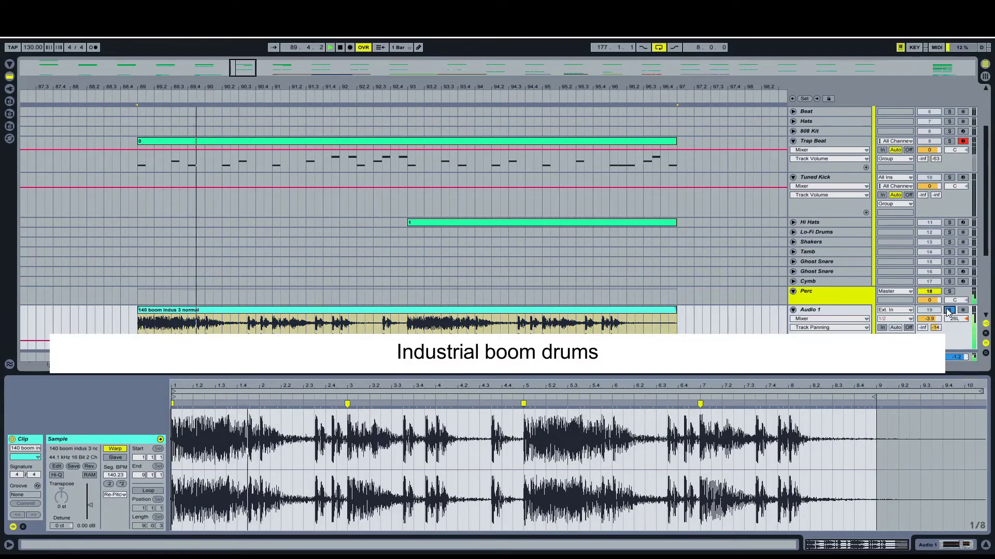
- Play the industrial boom loop on Audio 1 from bar 89, comparing it within the full beat and soloed
key("space")
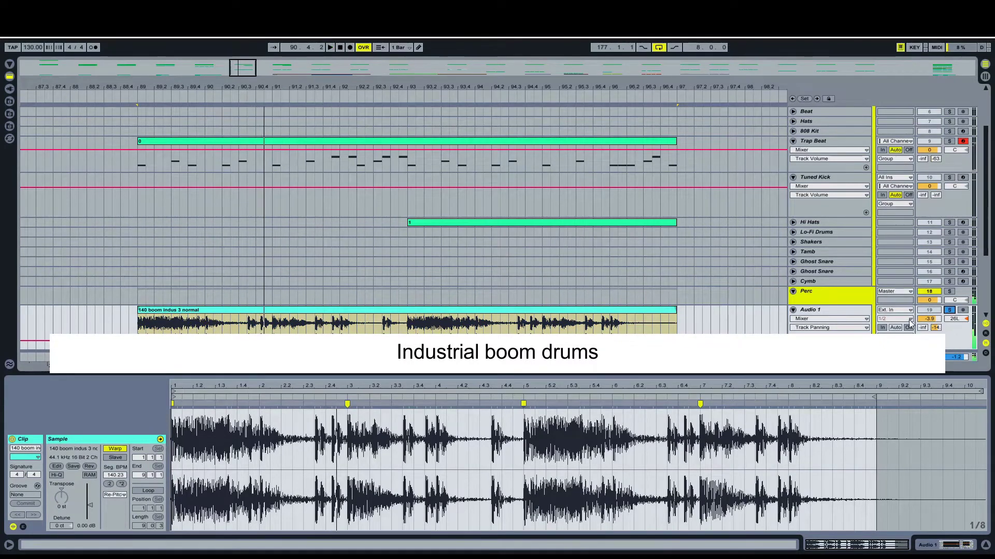
key("space")
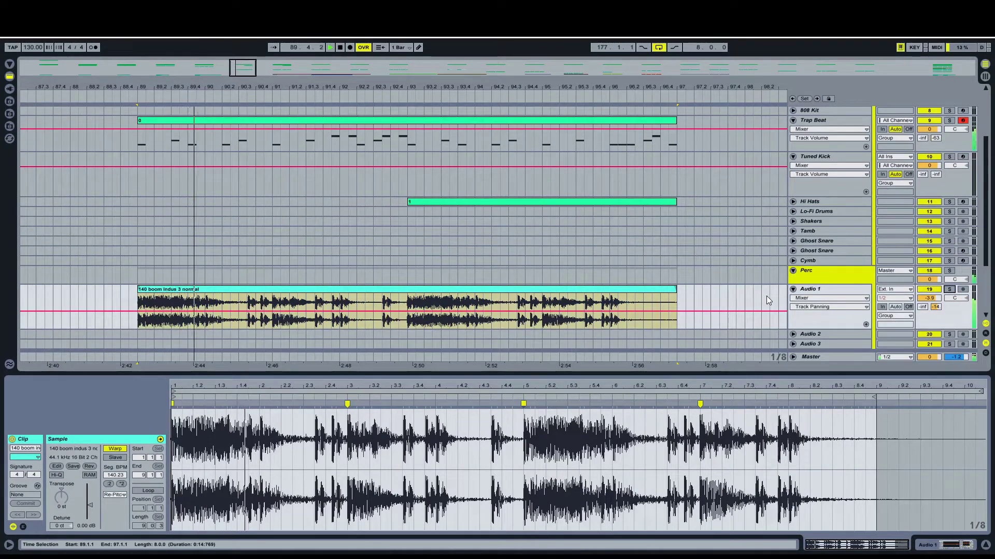
left_click(949, 290)
left_click(950, 290)
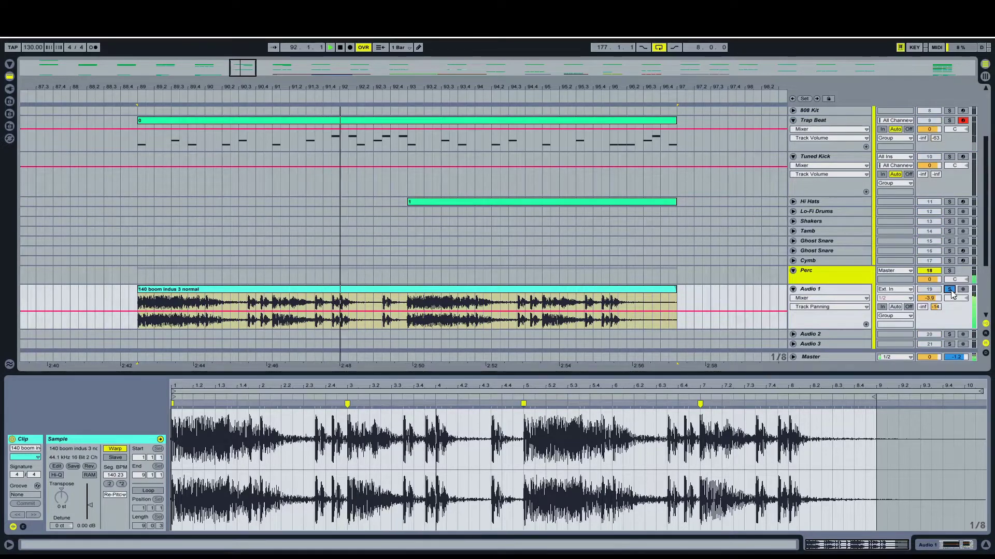
- Adjust the Audio 1 track volume, setting it to -6.0 dB for the section at bar 105
left_click_drag(929, 298, 928, 313)
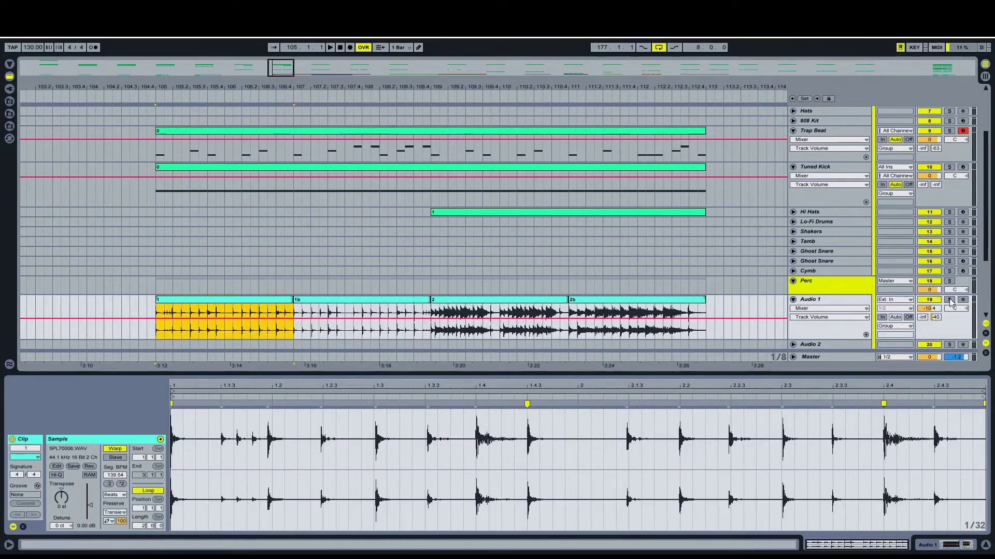
left_click_drag(928, 308, 927, 297)
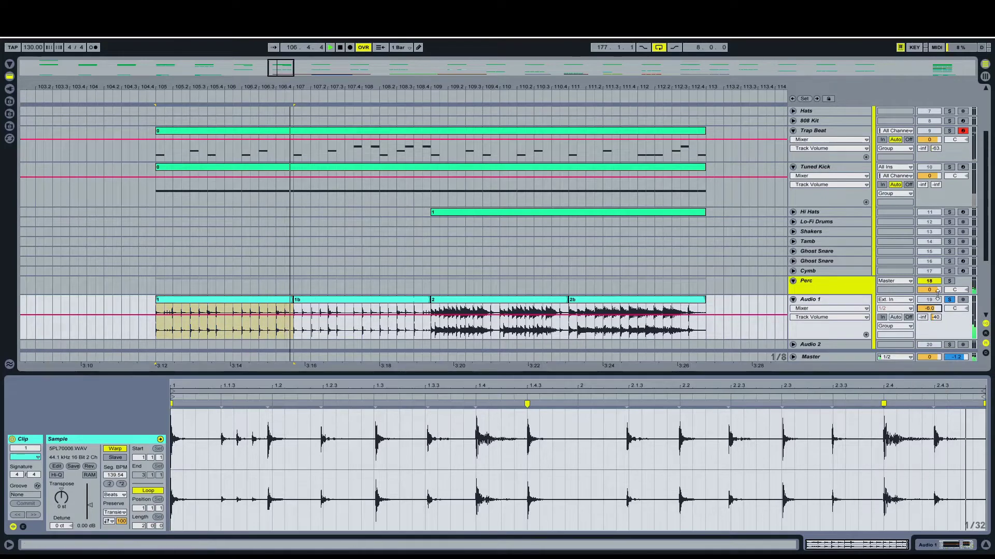
- Play the section from bar 105 with the full beat and inspect the bongo clips 2 and 2b on Audio 1
key("space")
key("space")
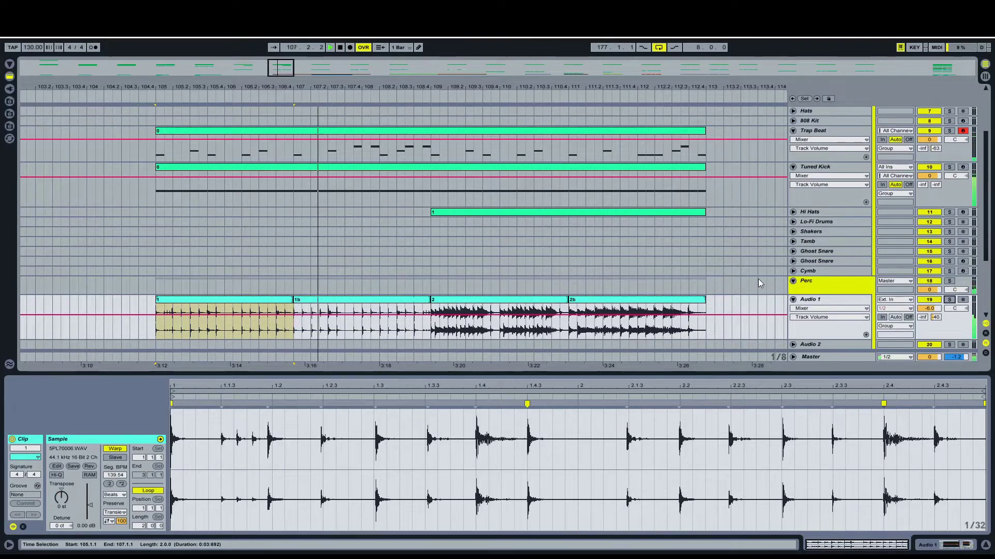
left_click(523, 303)
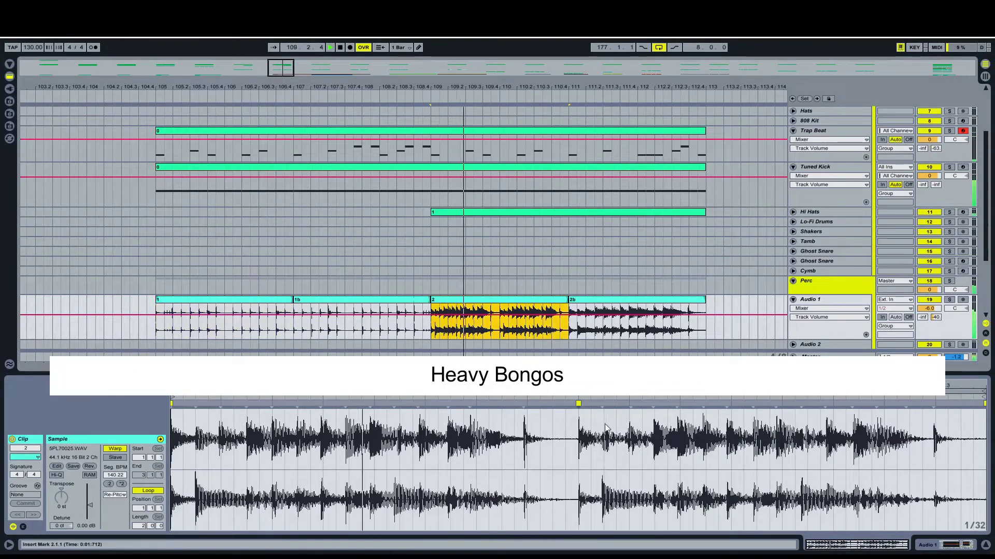
left_click(676, 303)
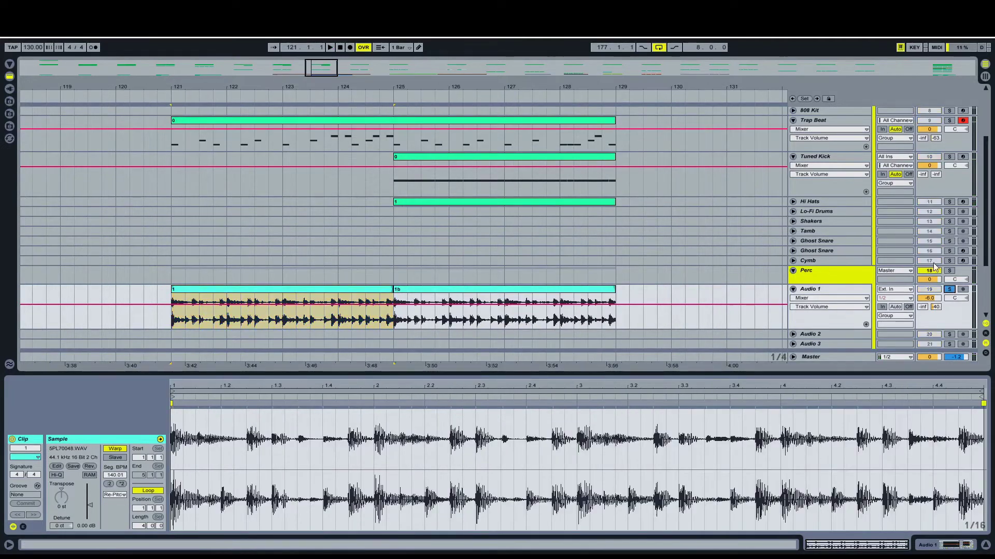
- Audition the world percussion at bar 121 and jazzy percussion at bar 137, unsoloing Audio 1 to hear each with the beat
key("space")
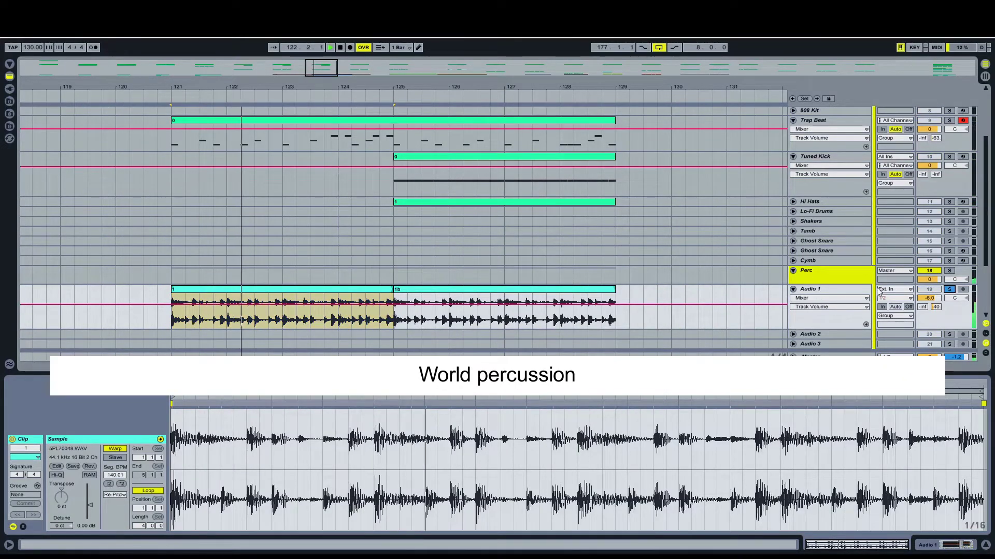
left_click(948, 289)
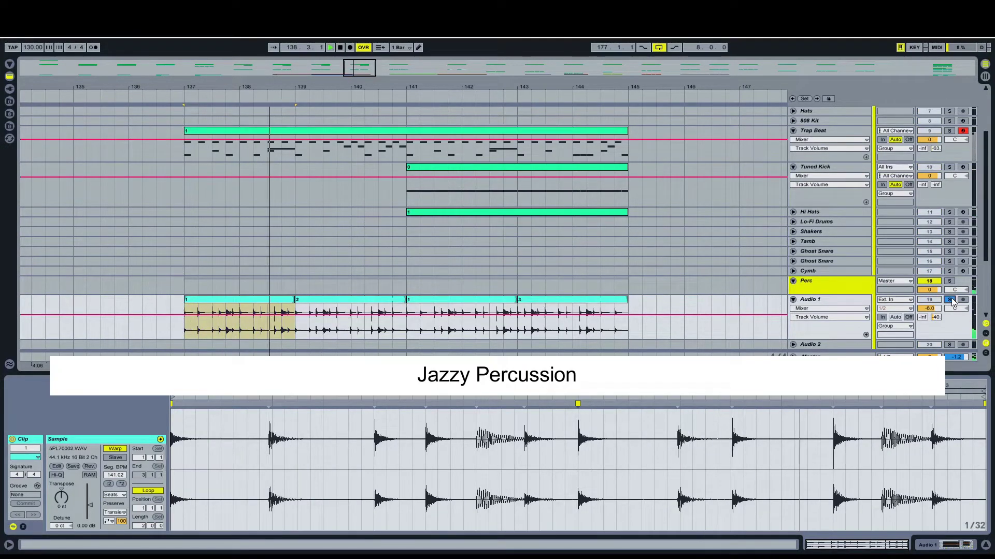
left_click(950, 300)
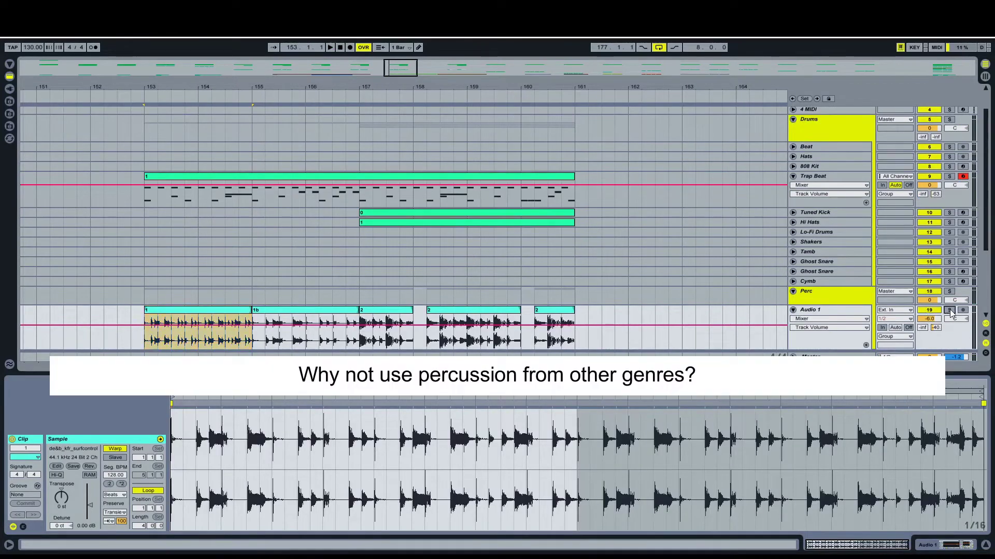
- Audition the other-genre percussion loop on Audio 1 from bar 153, on its own and with the full beat
left_click(950, 311)
key("space")
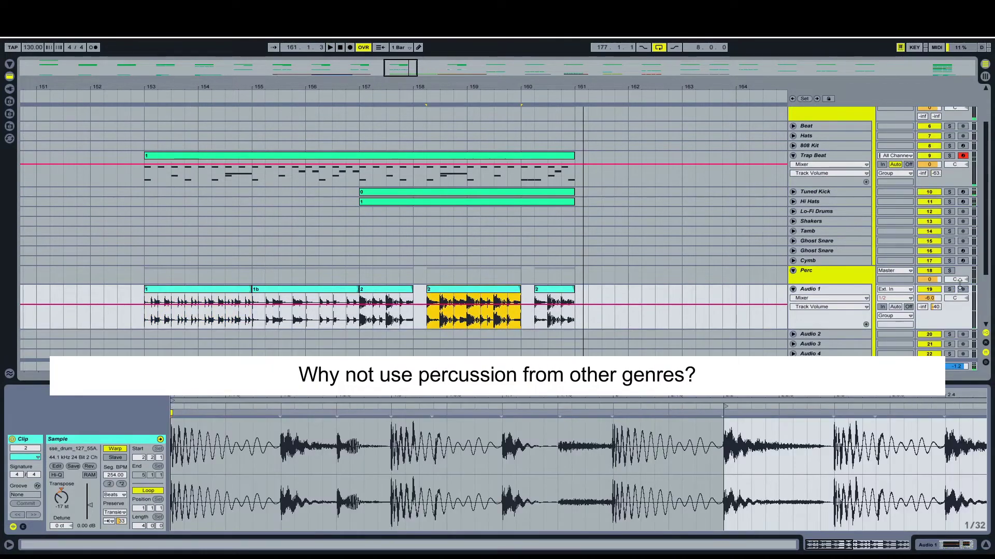
key("space")
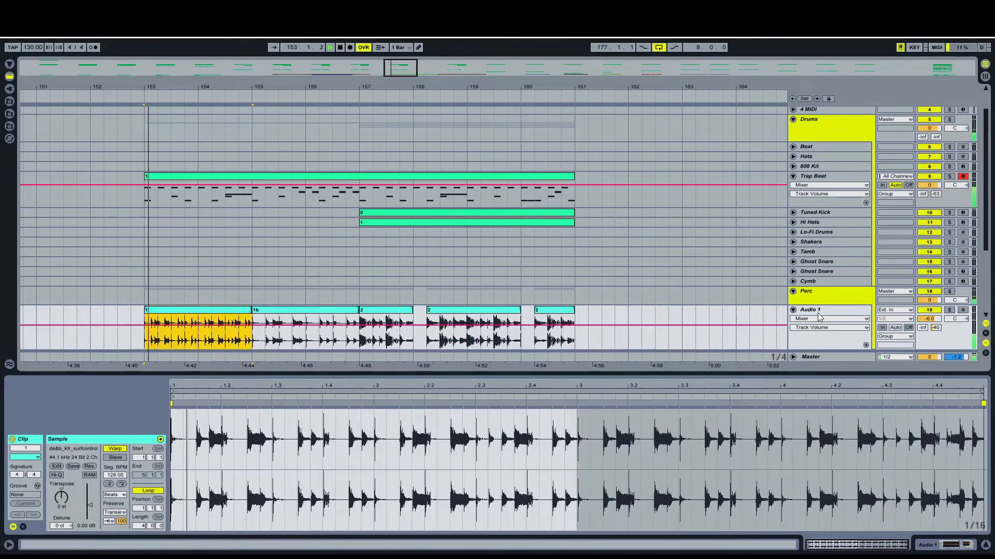
key("ctrl+t")
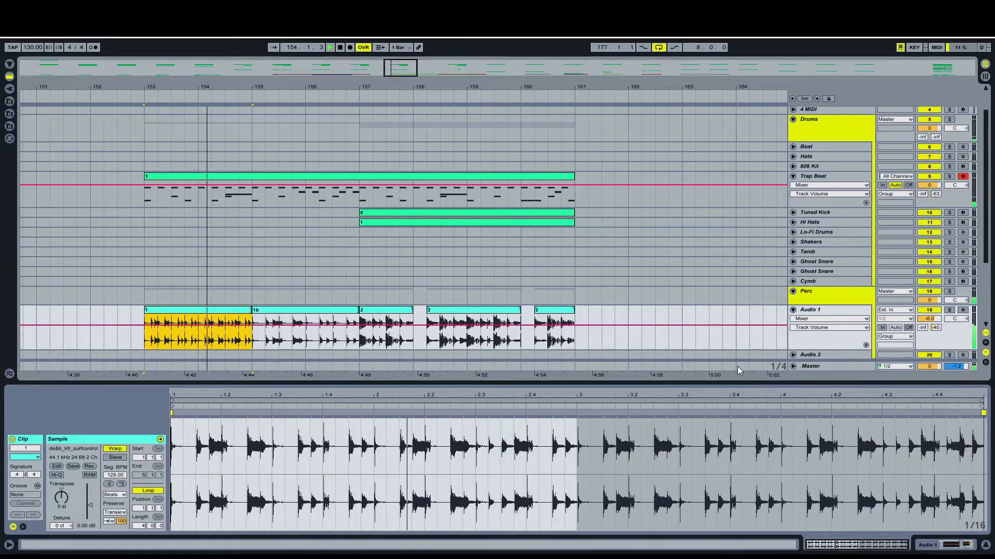
- Inspect the sample of the Audio 1 clip that starts just after bar 158
left_click(722, 309)
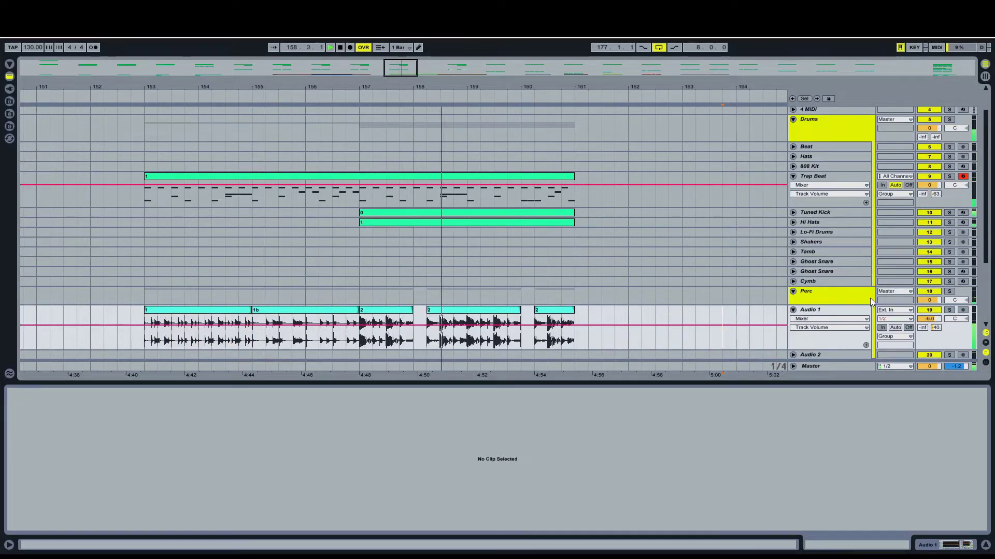
scroll(707, 333, "down", 3)
scroll(719, 305, "up", 1)
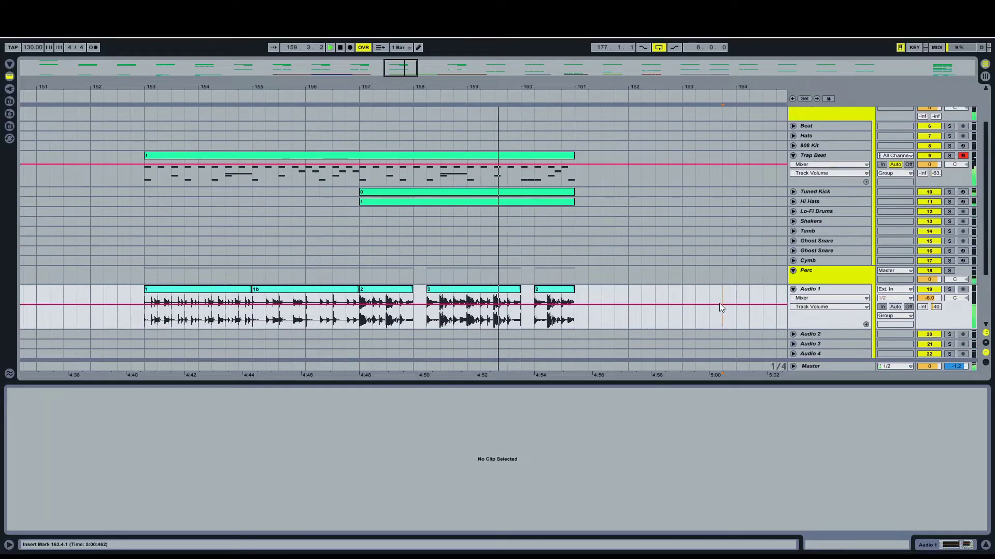
left_click(516, 288)
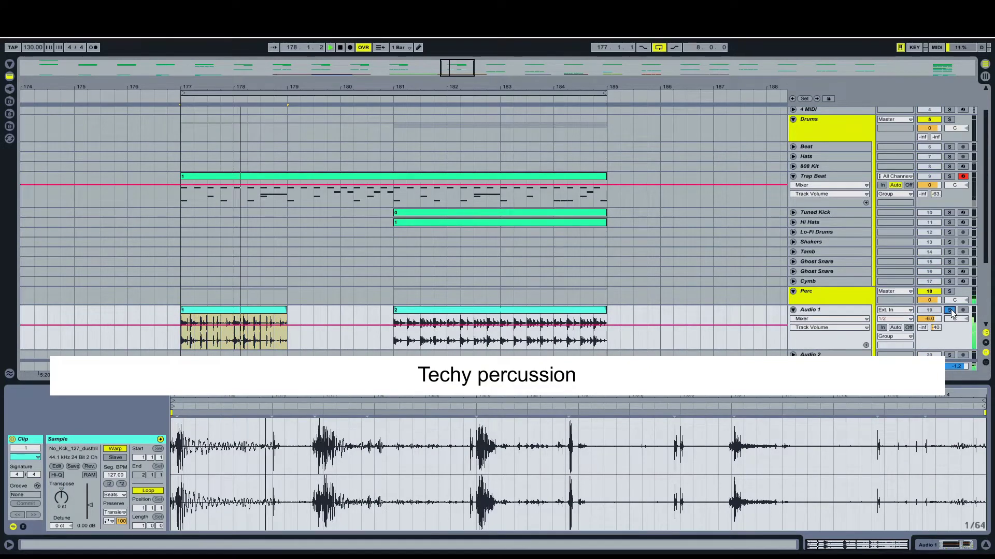
- Turn off solo on Audio 1 and play the techy percussion from bar 177 with the full beat
left_click(951, 312)
key("space")
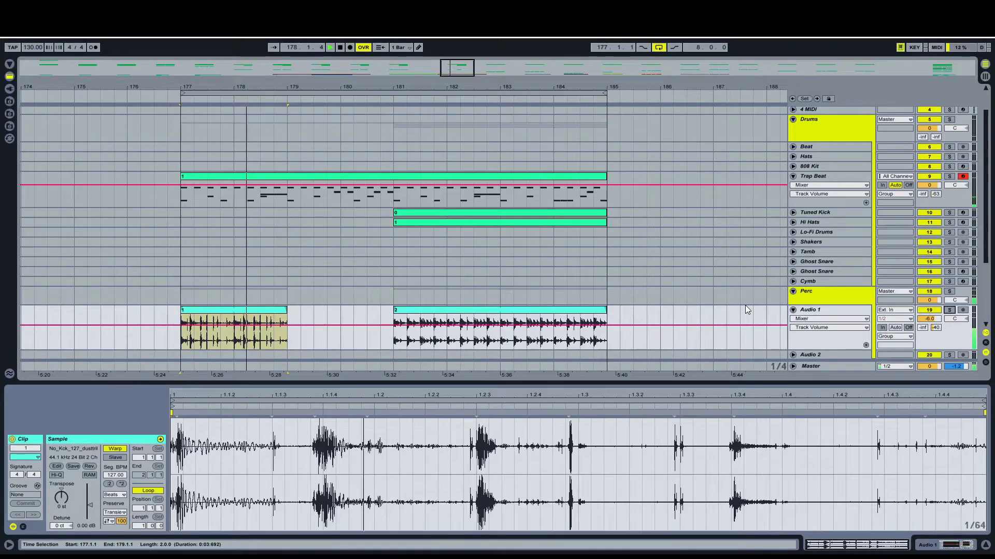
- Select the house beat clip at bar 181 on Audio 1, solo the track and play it
left_click(451, 316)
key("space")
left_click(951, 310)
key("space")
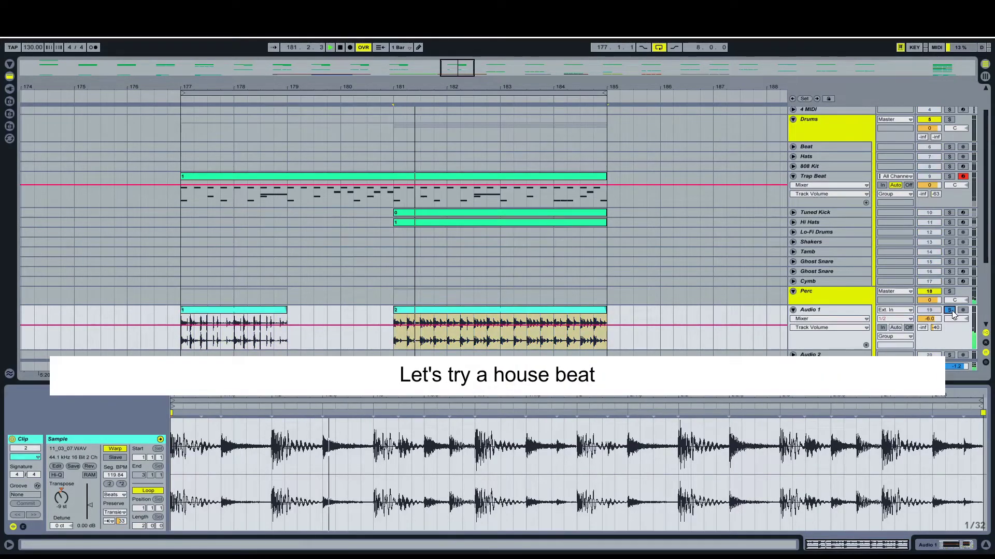
- Play the house beat with the full beat, switch Audio 1's Auto Filter to high-pass and lower its cutoff
key("space")
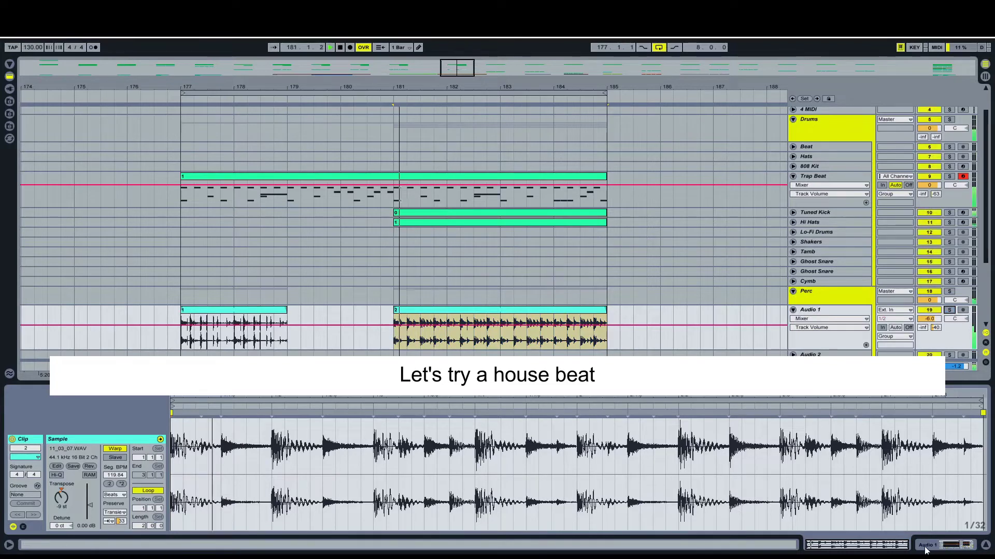
left_click(926, 548)
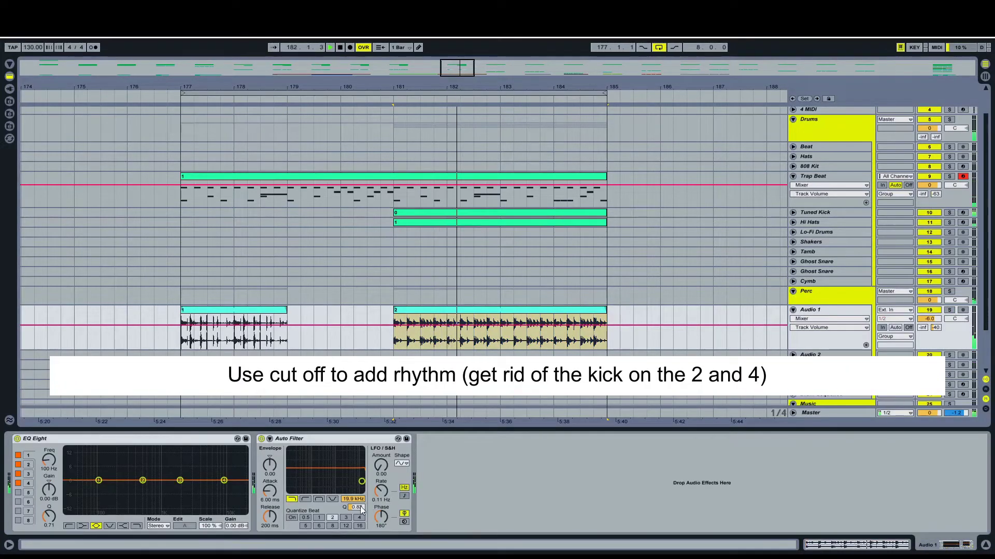
left_click(305, 500)
left_click_drag(352, 500, 353, 541)
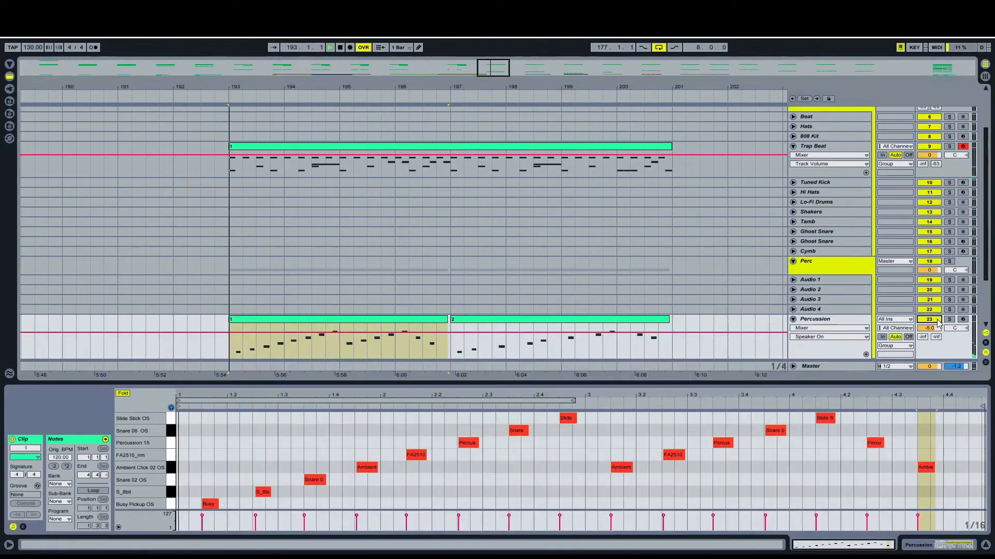
- Audition the off-beat Percussion clips from bar 193, soloed and with the full beat, and open the second clip
left_click(949, 320)
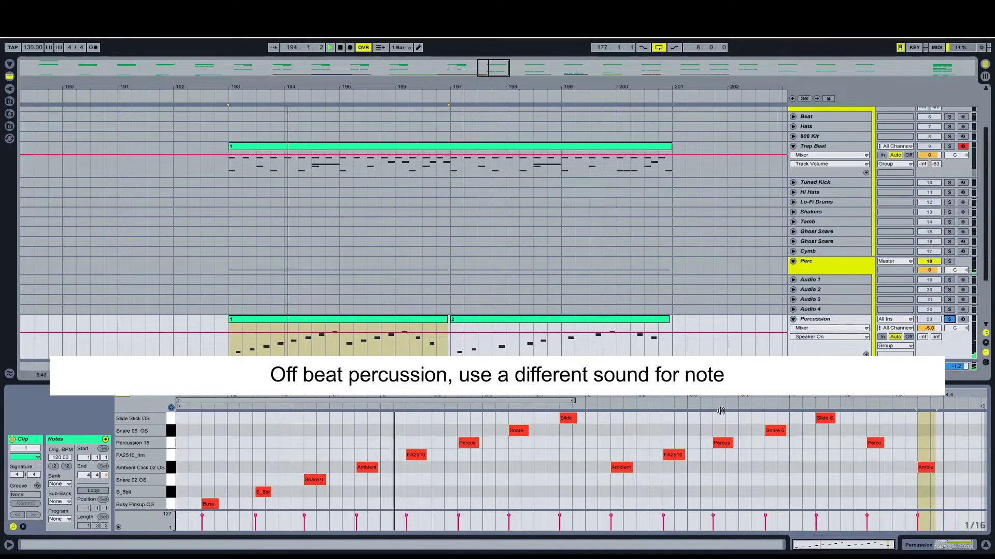
left_click(953, 320)
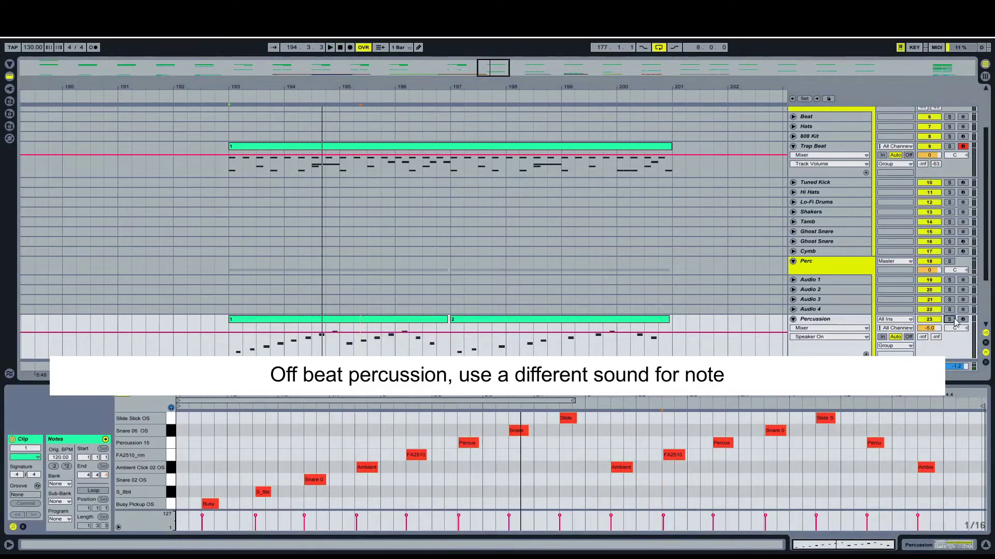
key("space")
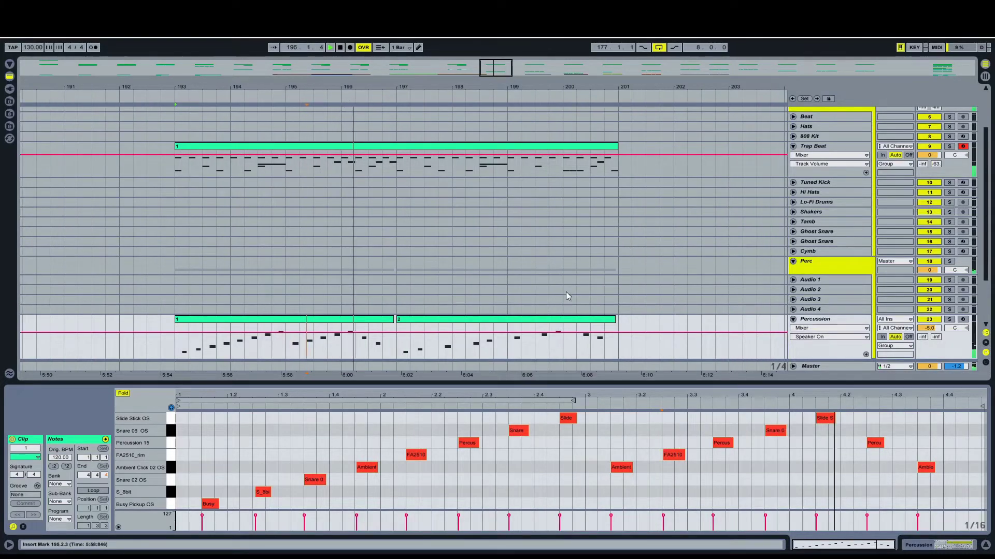
left_click(495, 317)
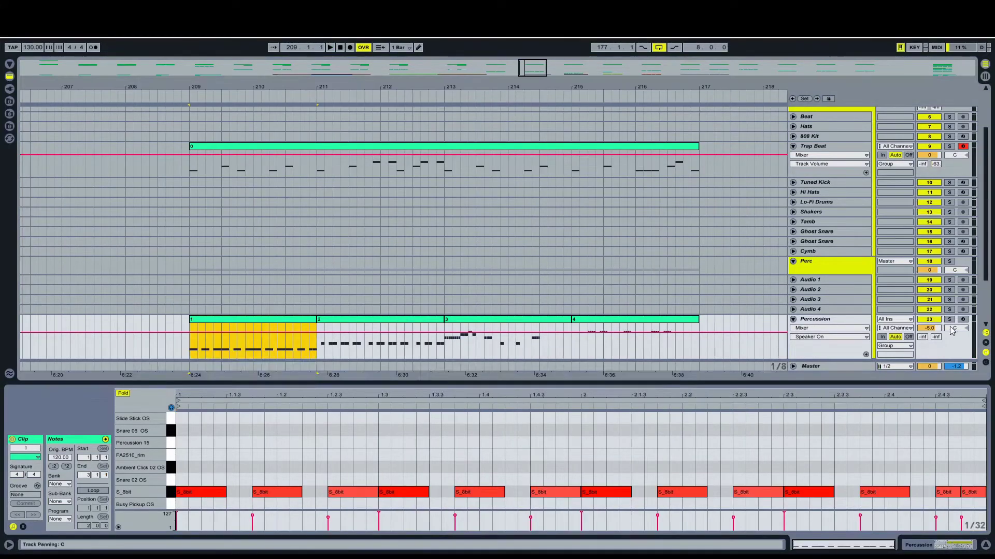
- Audition the rhythmic Percussion pattern from bar 209 soloed and with the full beat
left_click(949, 319)
key("space")
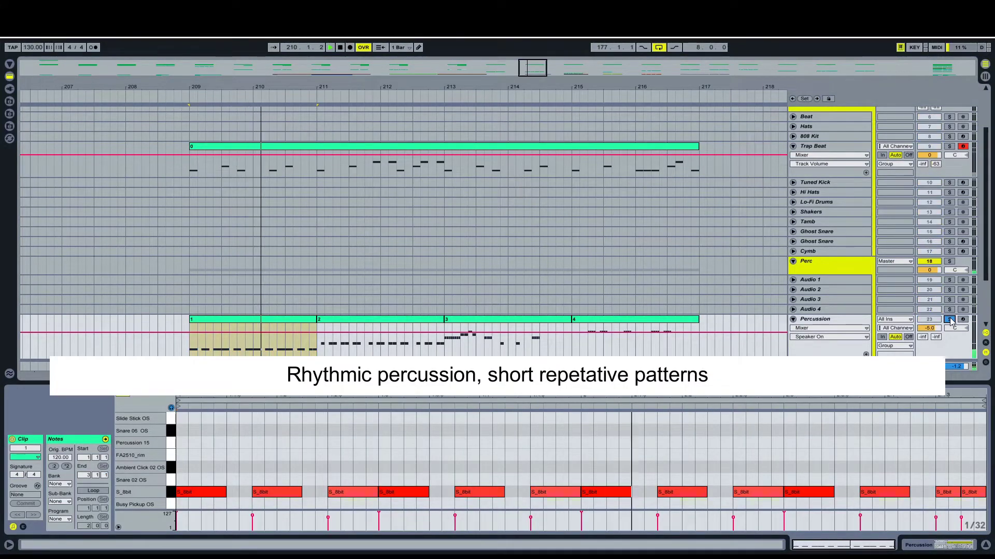
left_click(951, 320)
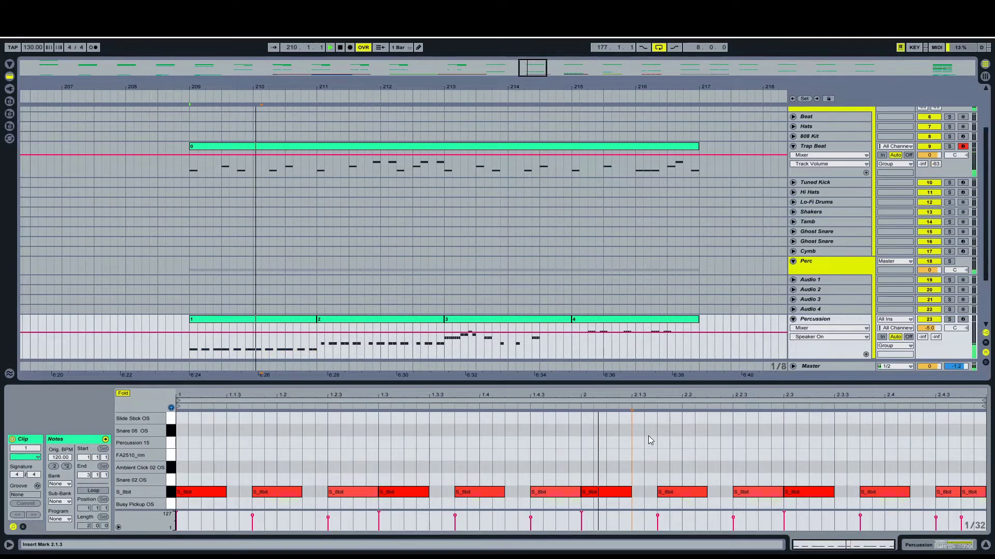
- Examine the notes of the second, third and fourth Percussion clips while the full beat plays
left_click(436, 333)
left_click(544, 412)
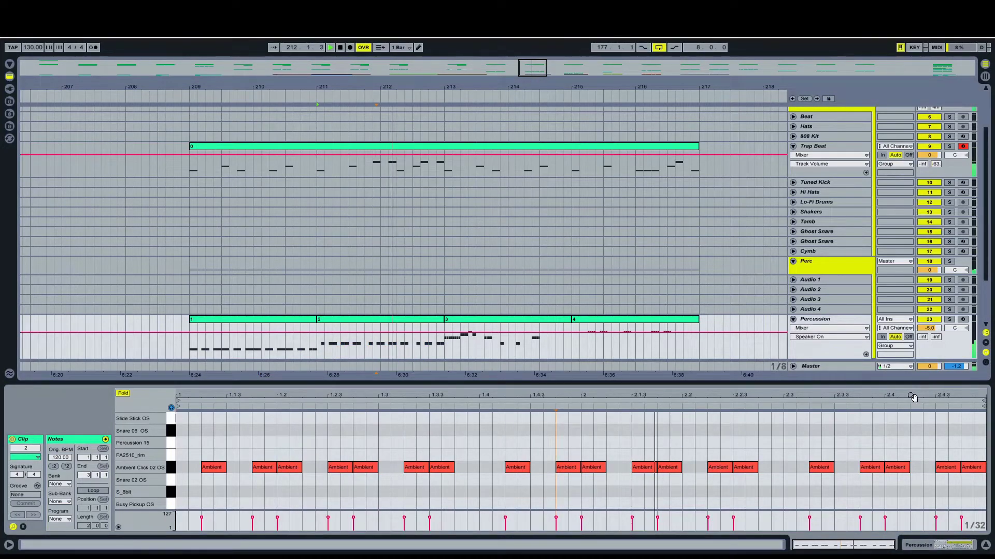
left_click(486, 319)
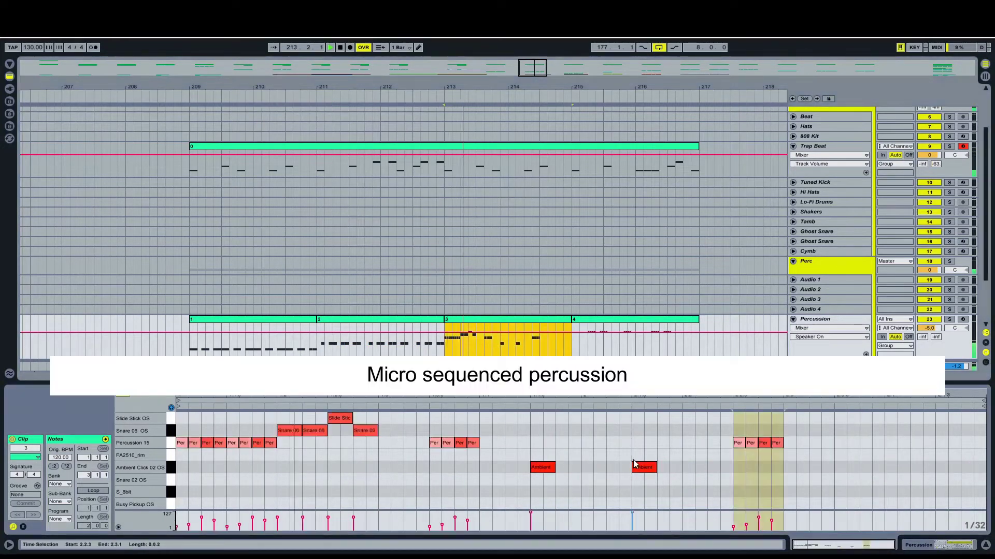
left_click(622, 417)
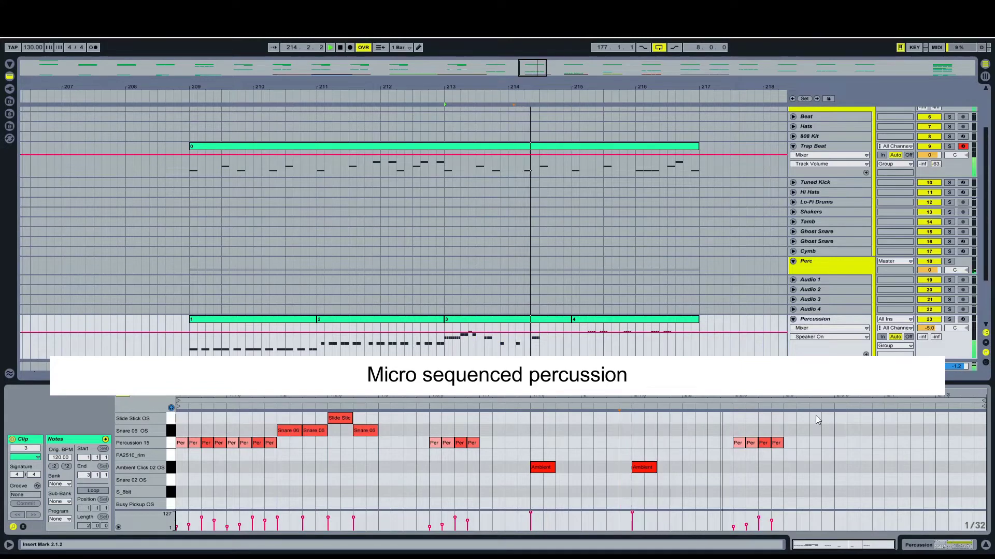
left_click(638, 318)
left_click(652, 434)
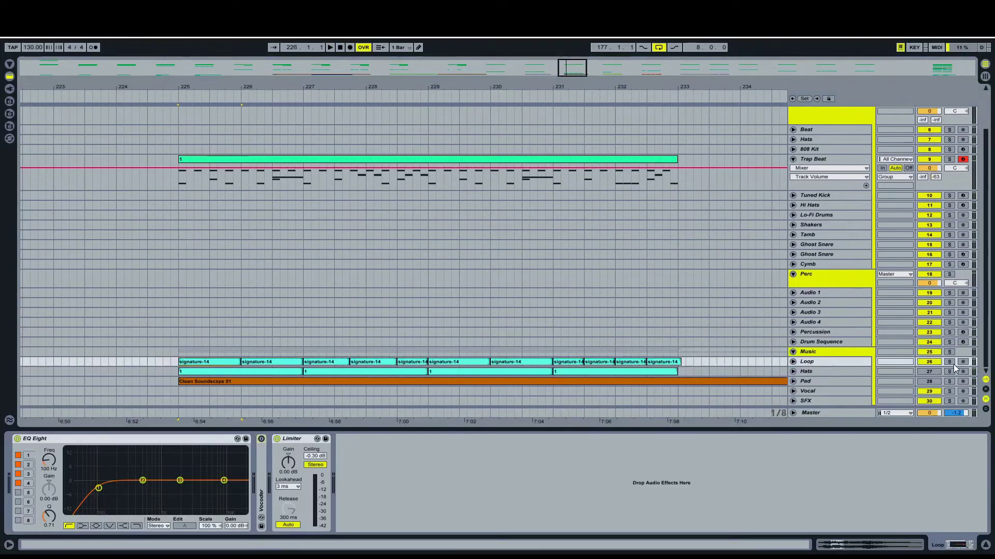
- Solo the Loop track, turn on its Vocoder and play the section from bar 225
left_click(951, 362)
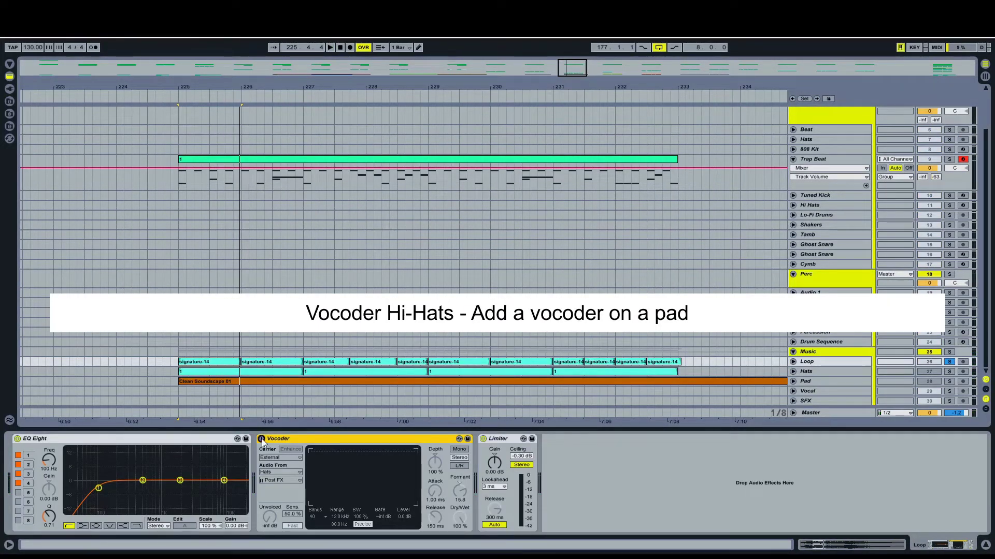
left_click(262, 439)
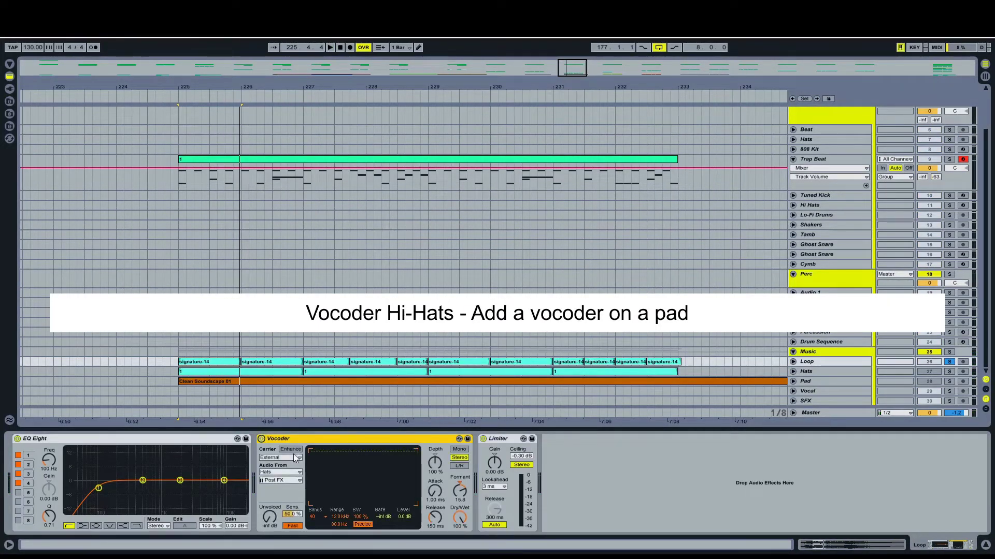
key("space")
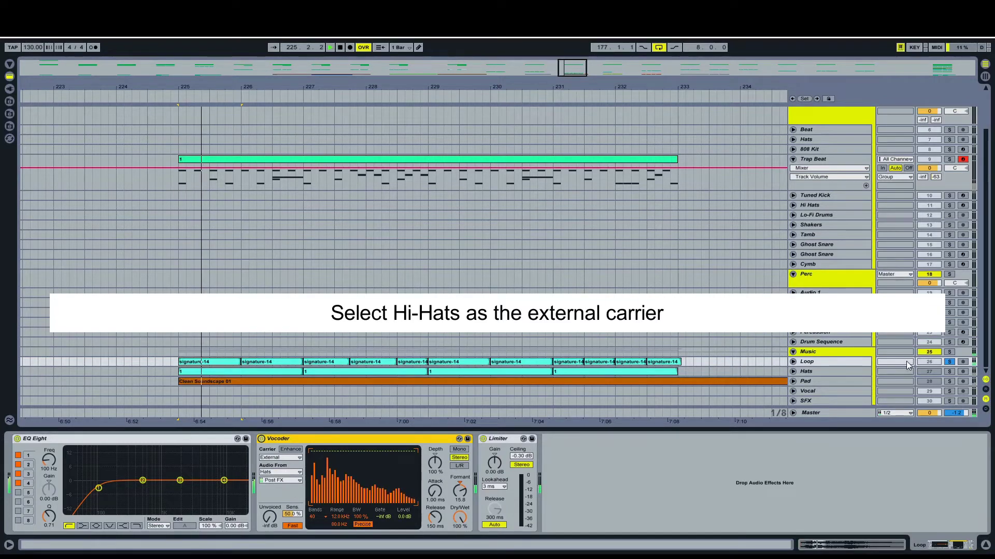
- Set the Vocoder's Formant to 23.4 and adjust its Dry/Wet with the Loop track unsoloed
left_click_drag(461, 494, 460, 495)
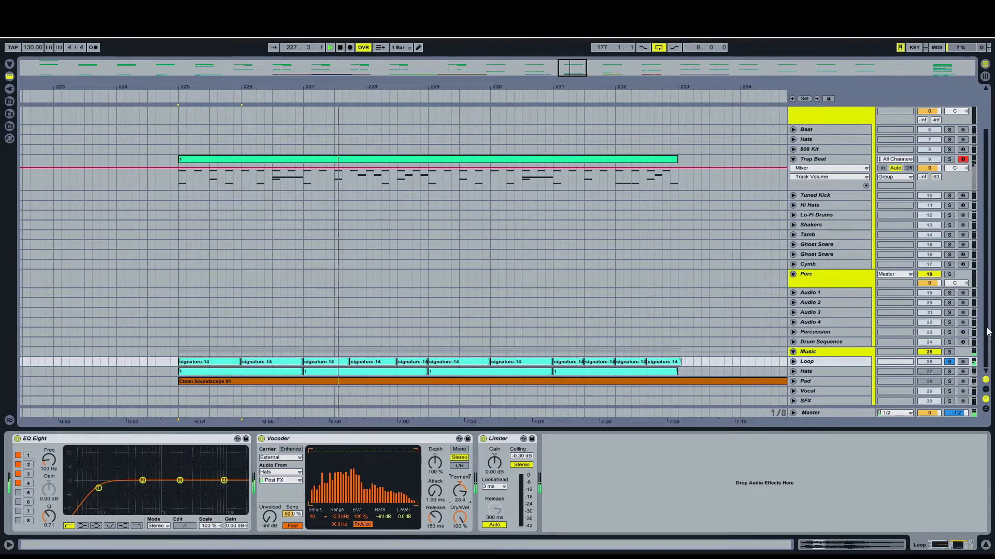
left_click(949, 363)
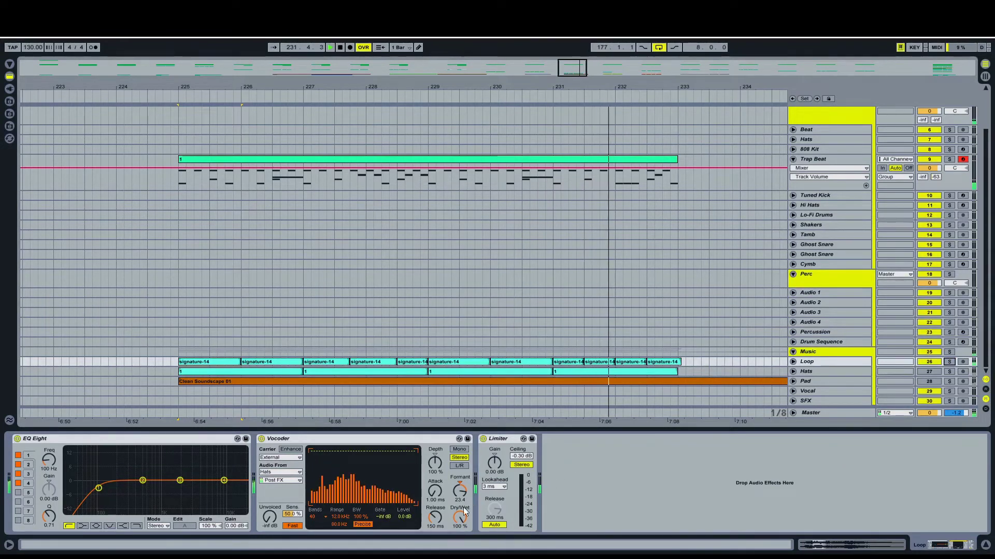
mouse_move(460, 517)
left_mouse_down()
mouse_move(459, 539)
mouse_move(460, 517)
left_mouse_up()
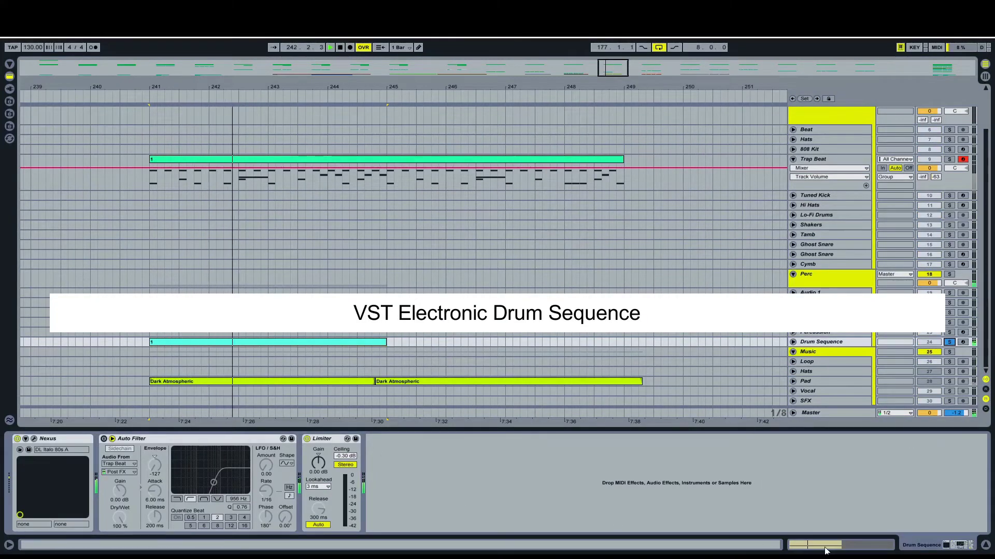
- Check the Drum Sequence clip, turn on the track's Auto Filter and lower its high-pass cutoff
left_click(830, 545)
left_click(915, 545)
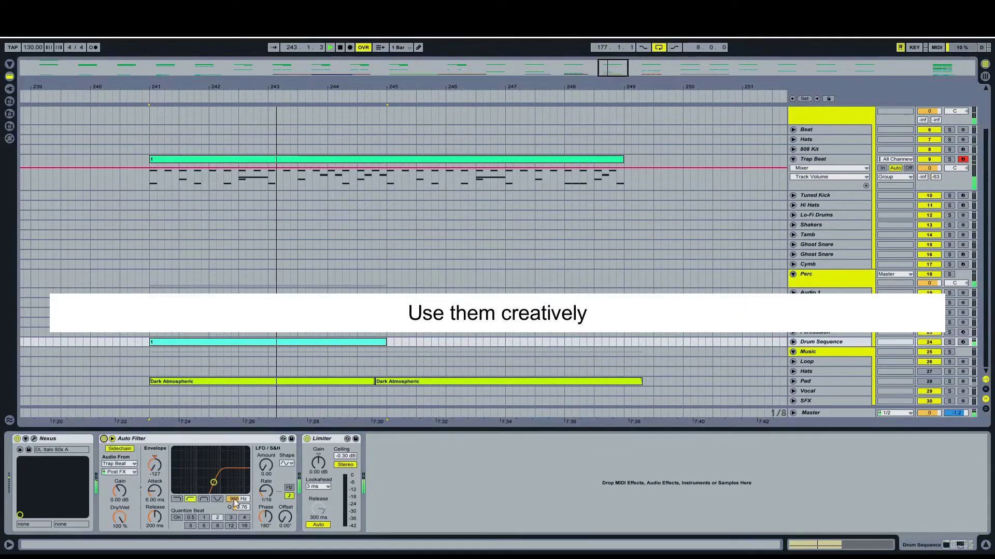
left_click_drag(236, 499, 236, 523)
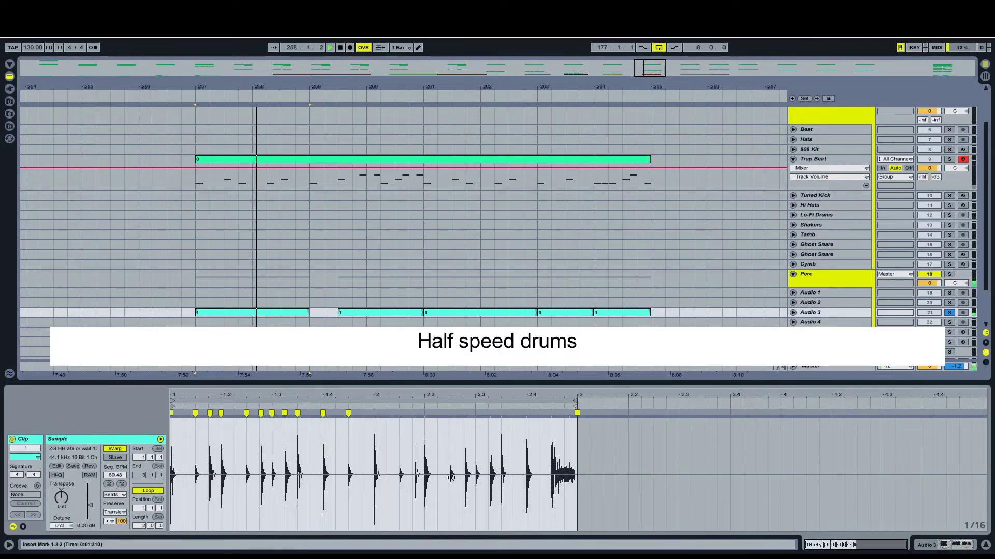
- Halve the speed of the Audio 3 clip at bar 257 (segment BPM 178.95), transpose it -12 st and set its transient envelope to 28
left_click(122, 484)
left_click_drag(61, 498, 62, 503)
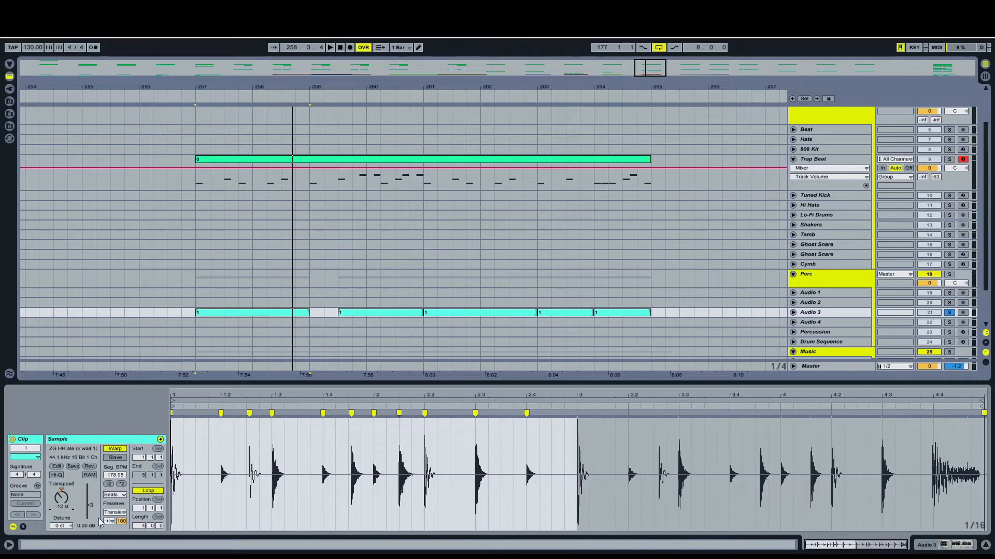
left_click_drag(121, 522, 121, 558)
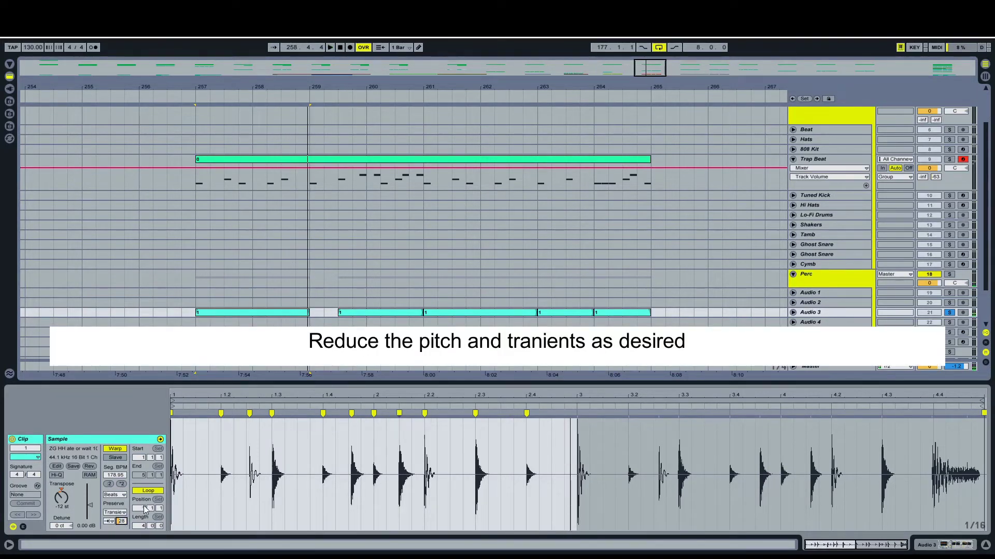
- Turn off solo on Audio 3 to hear the half-speed drums with the full beat and select the track's second clip
left_click(950, 313)
left_click(950, 313)
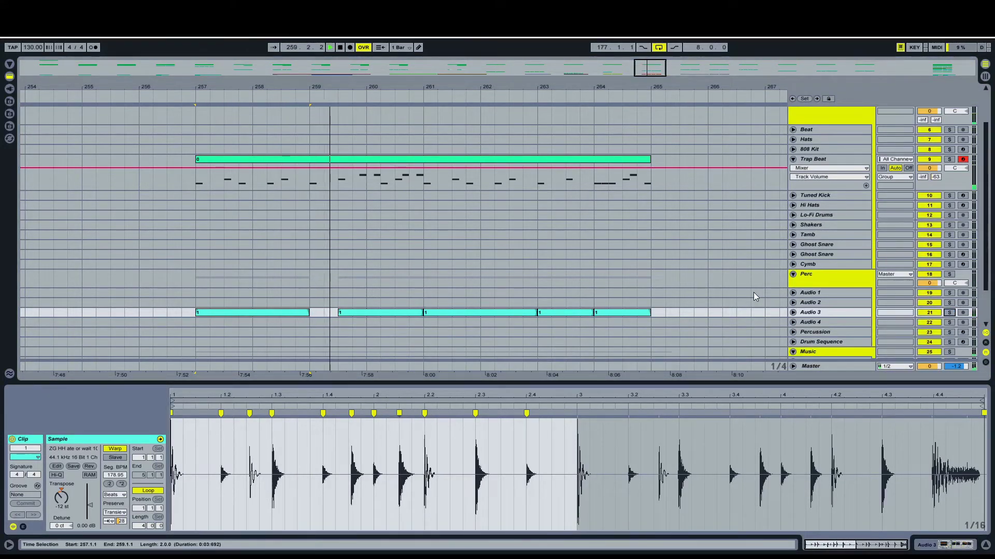
left_click(397, 313)
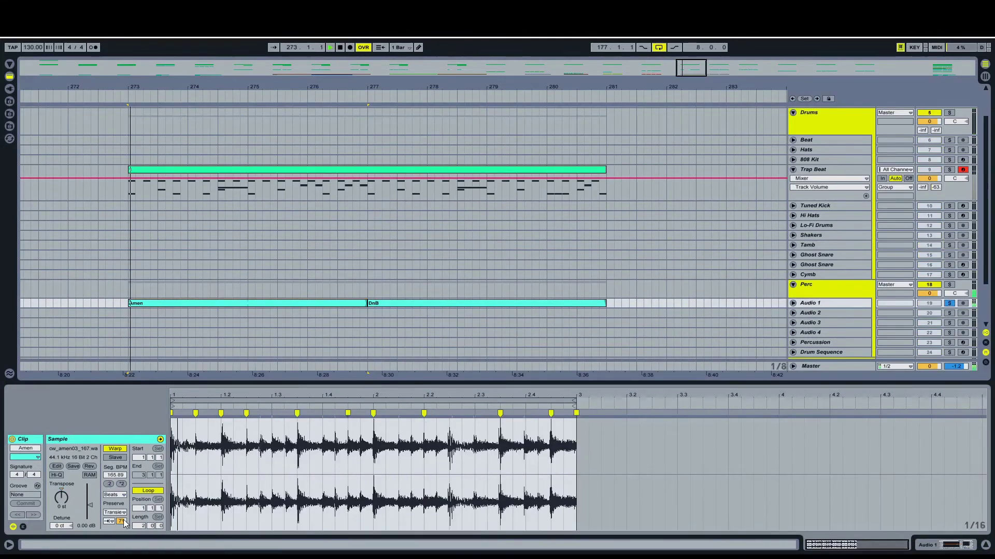
- Halve the speed of the Amen clip (segment BPM 331.79), transpose it -14 st and reduce its transient envelope
left_click(120, 485)
left_click_drag(64, 499, 121, 551)
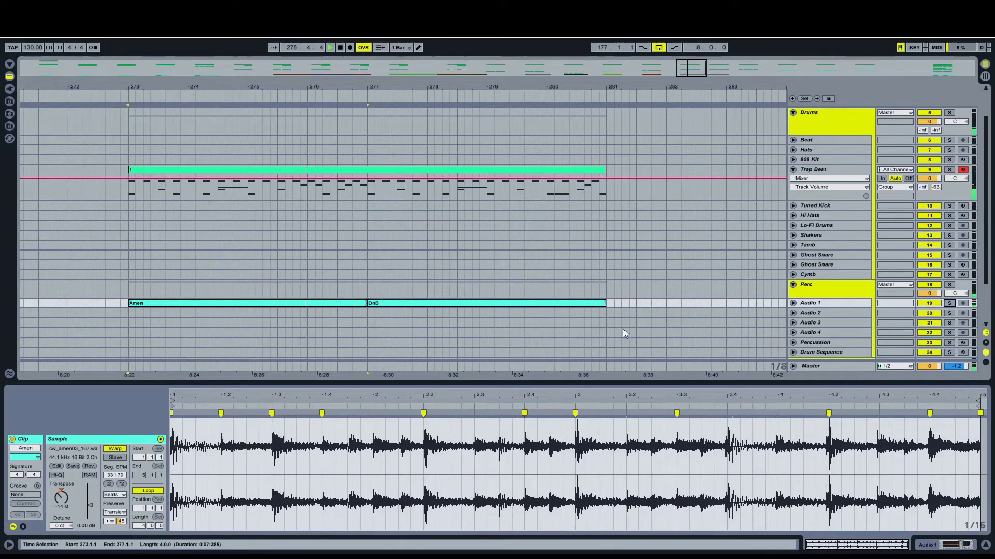
- Play the DnB clip at bar 277 with the full beat and show Audio 1's device chain
key("space")
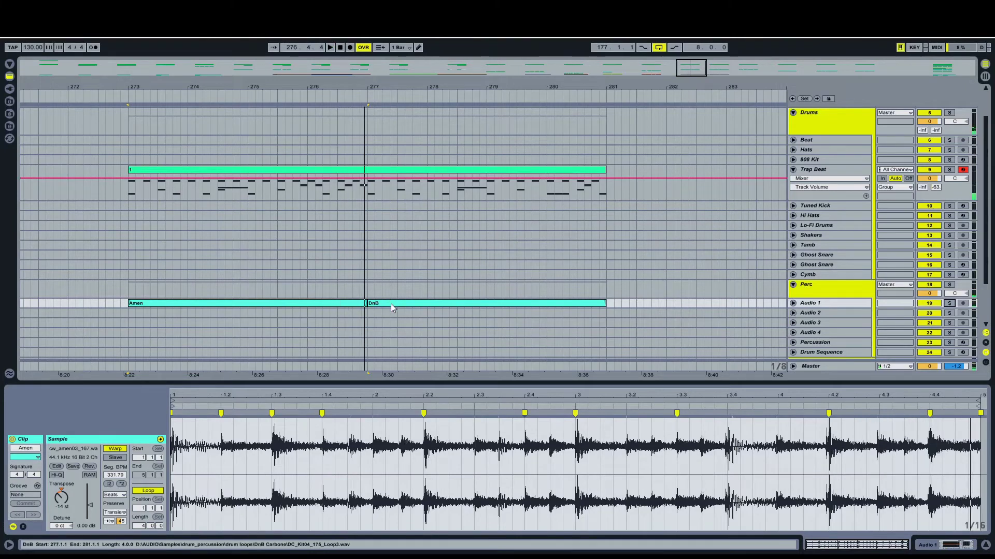
left_click(391, 305)
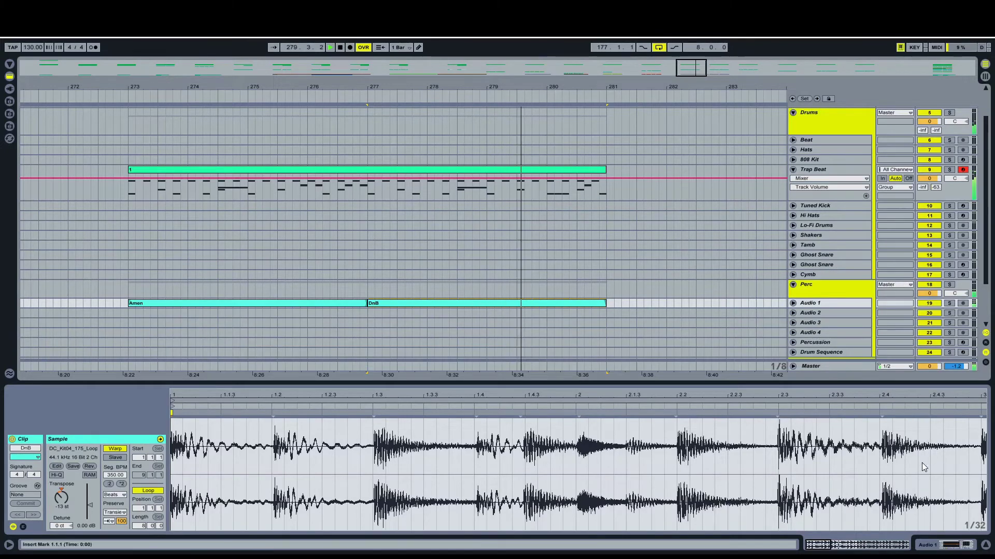
left_click(929, 548)
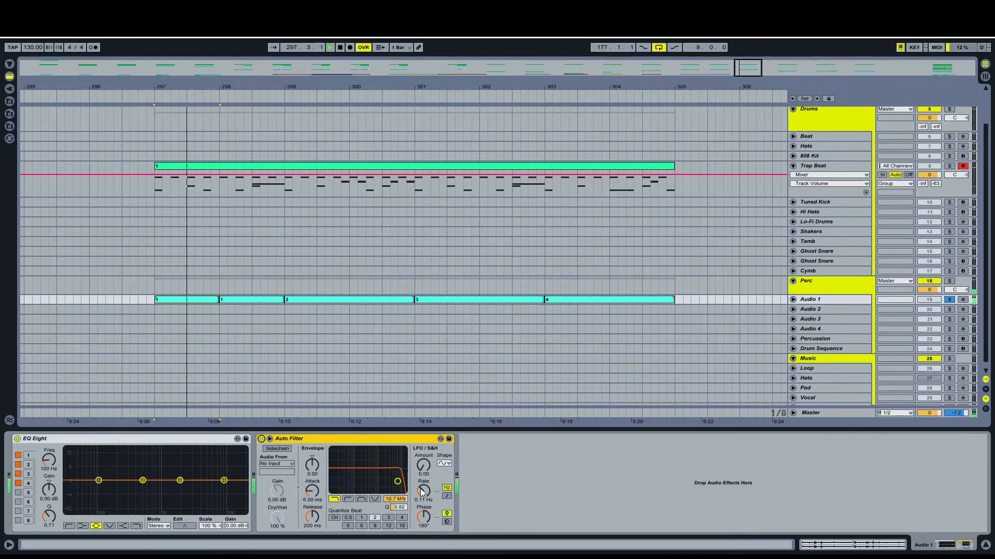
- Set Audio 1's Auto Filter cutoff to 1.15 kHz, its LFO amount to 27.9 and its LFO rate to 0.02 Hz
left_click_drag(396, 499, 396, 524)
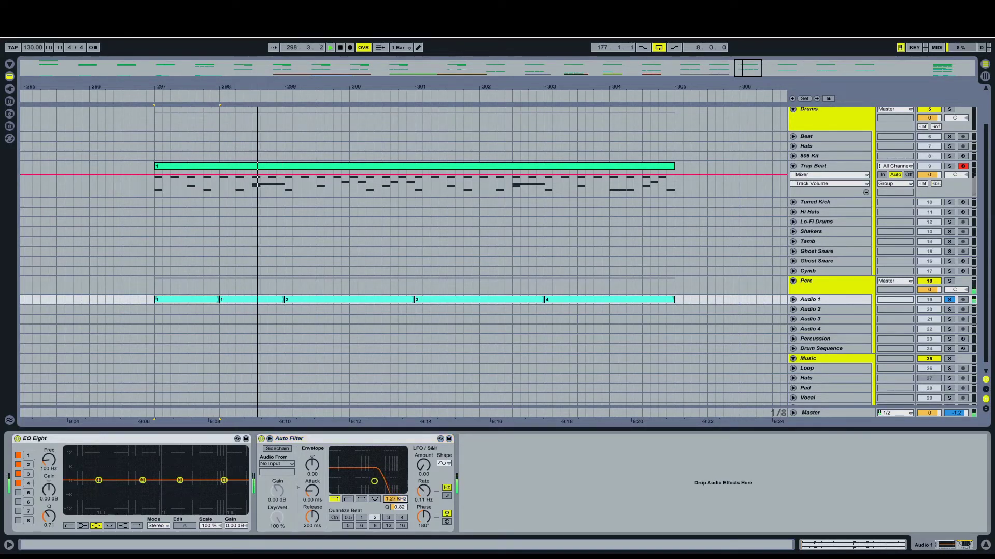
left_click_drag(423, 473, 424, 451)
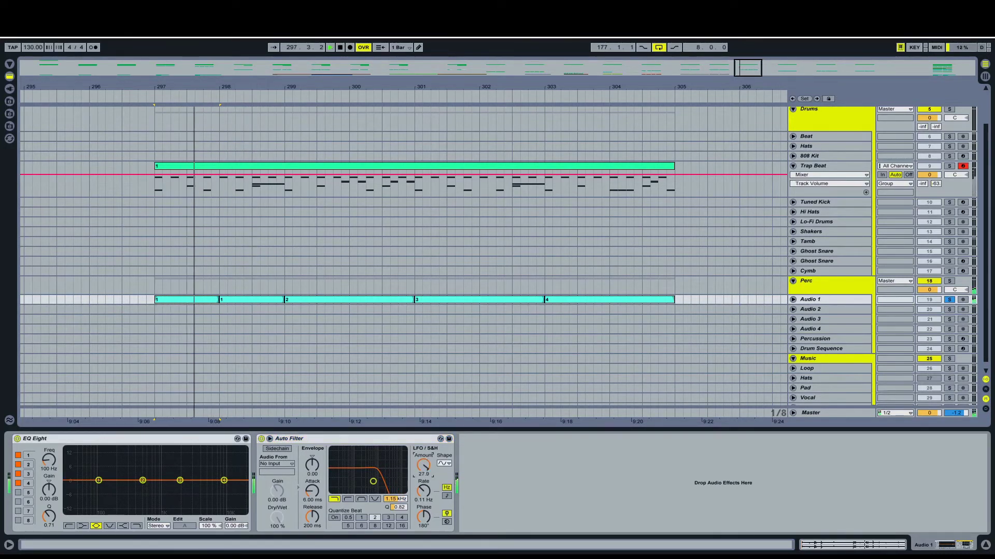
left_click_drag(423, 491, 423, 515)
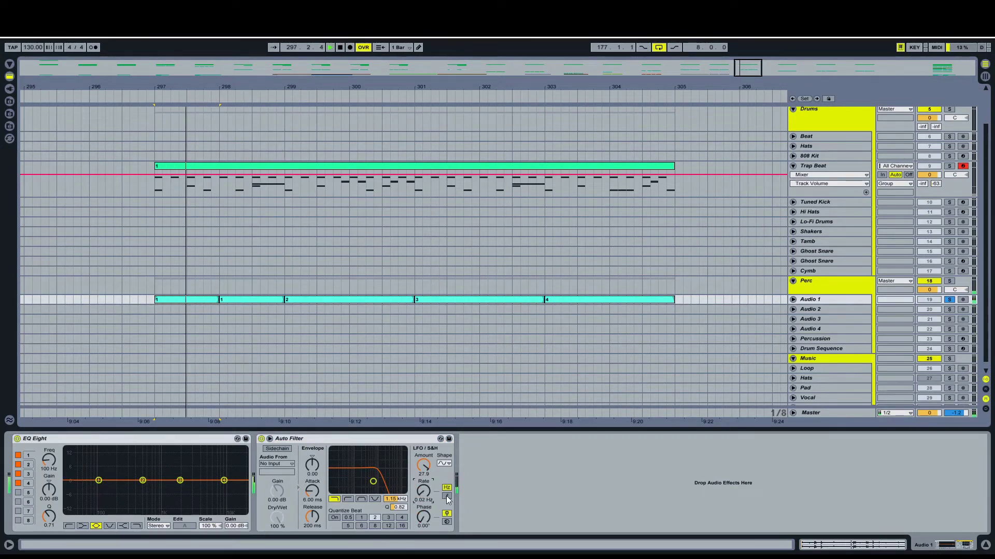
- Sync the Auto Filter's LFO to the tempo at 1/16, choose the rising sawtooth shape and raise the cutoff to 3.41 kHz
left_click(446, 496)
left_click(443, 464)
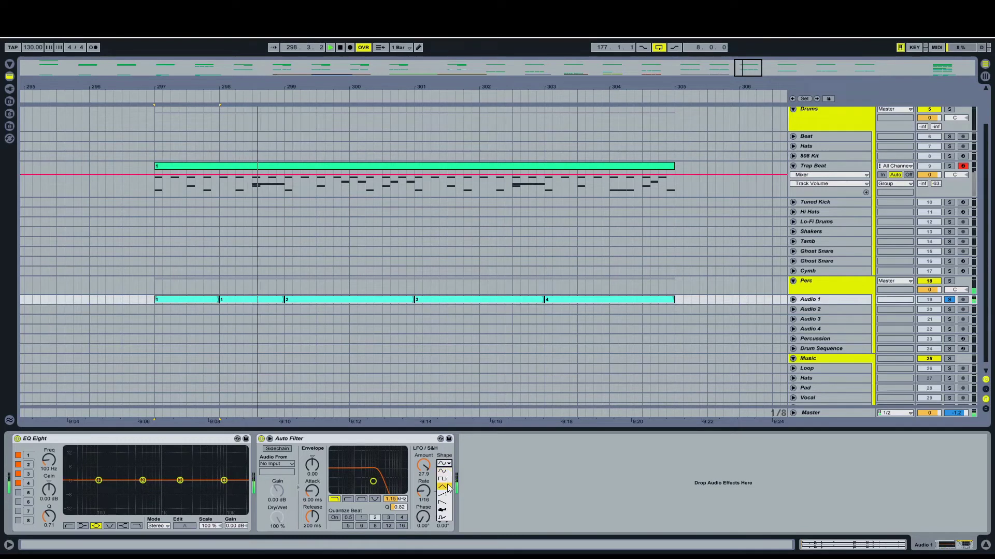
left_click(444, 494)
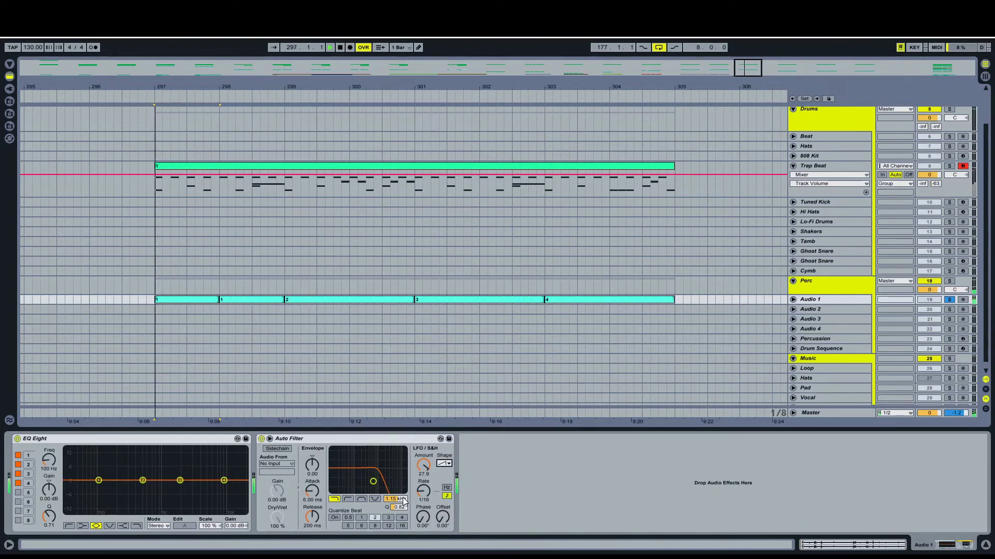
left_click_drag(404, 500, 404, 480)
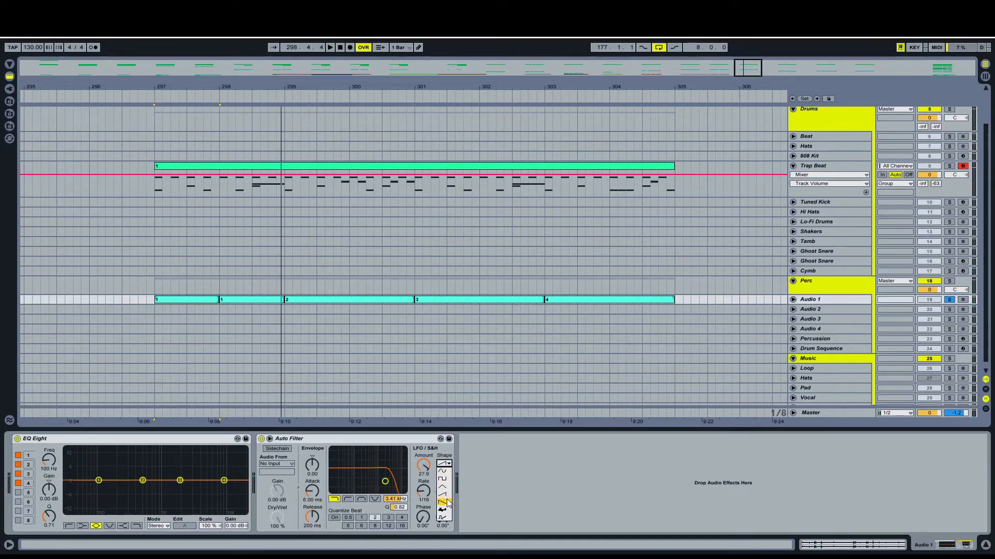
- Choose the falling sawtooth shape for Audio 1's Auto Filter LFO and compare the clip at bar 299 with the filter bypassed and active
left_click(449, 503)
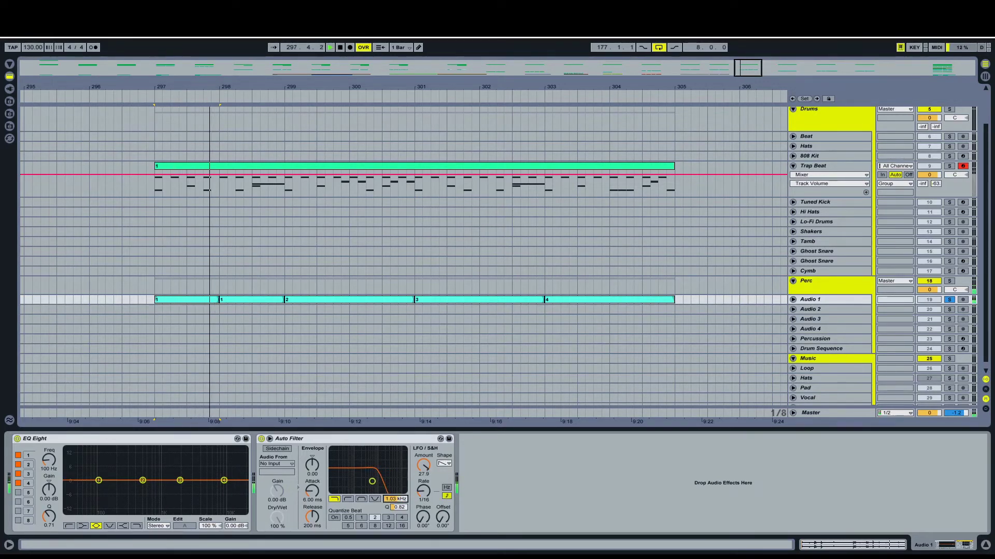
left_click(383, 301)
left_click(261, 438)
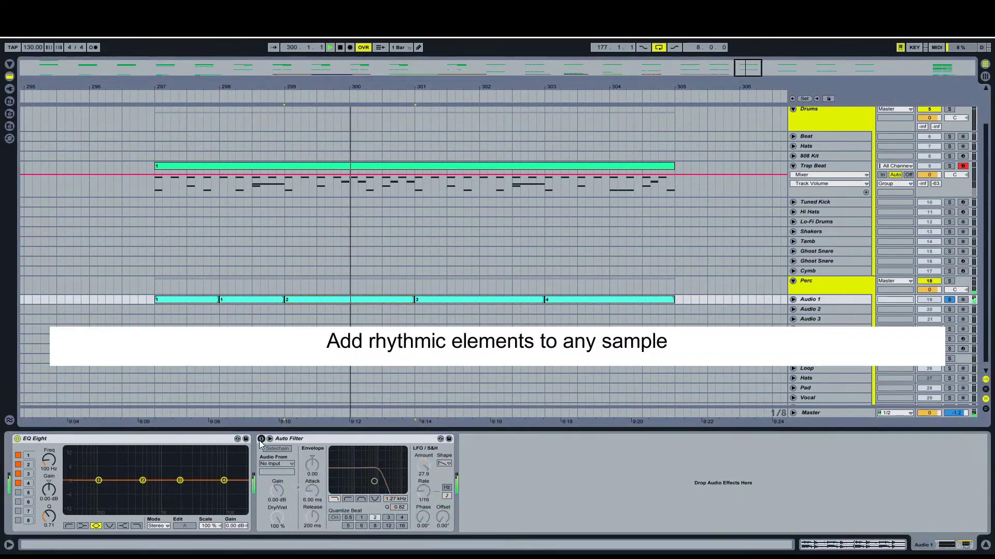
left_click(261, 439)
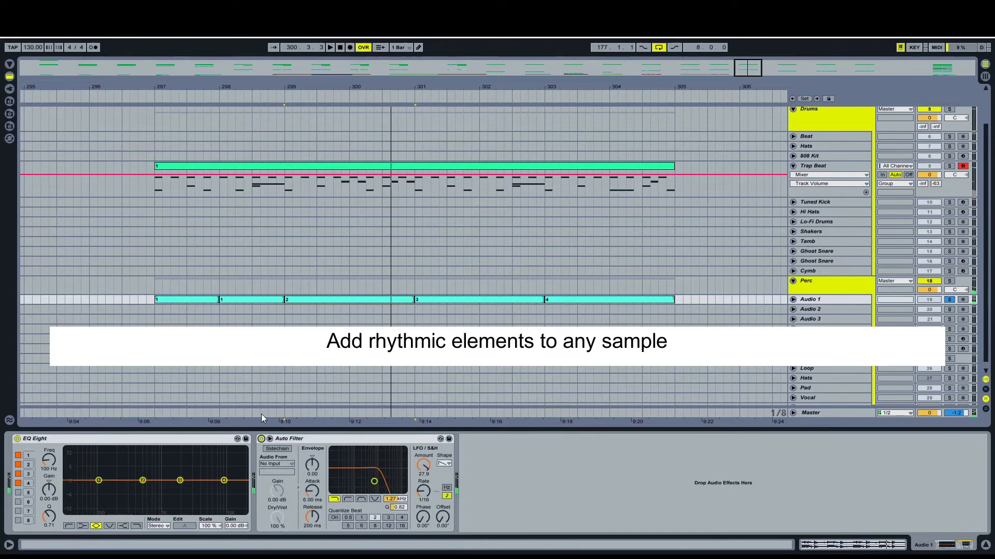
- Play Audio 1 from bar 297 with the full beat and adjust its Auto Filter's LFO rate
left_click(206, 300)
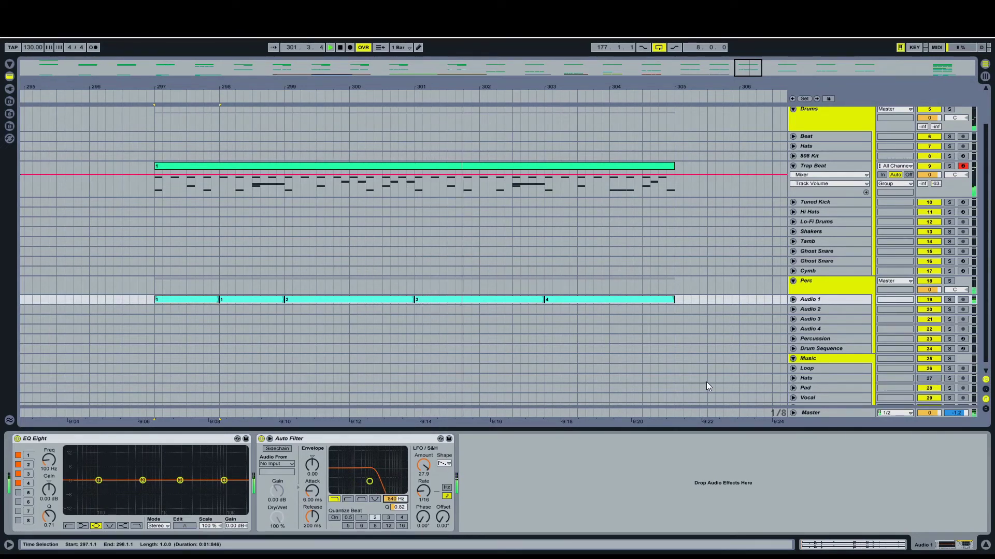
left_click_drag(424, 491, 424, 487)
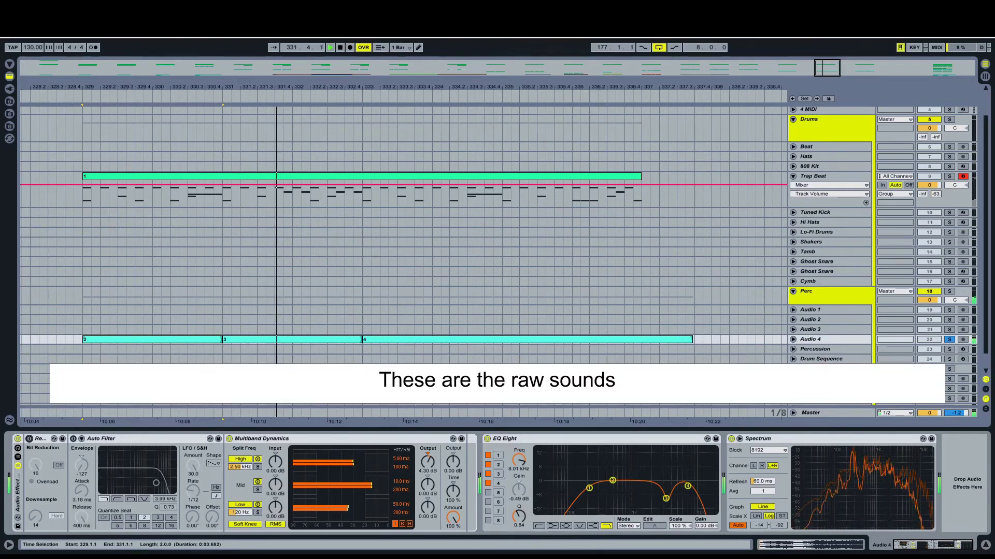
- Turn on Audio 4's Auto Filter to compare it with the raw sounds, and unsolo the track to play the full beat
left_click(73, 440)
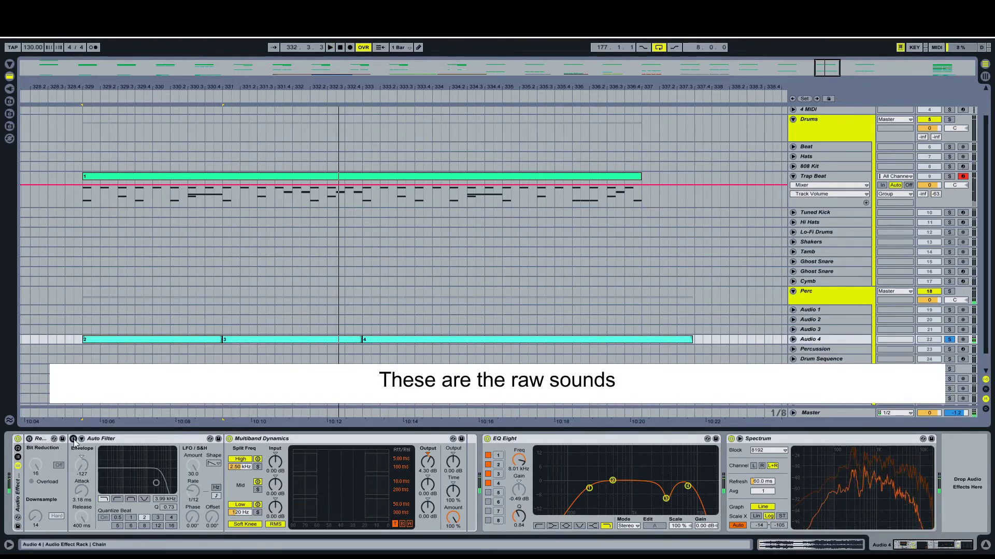
left_click(952, 293)
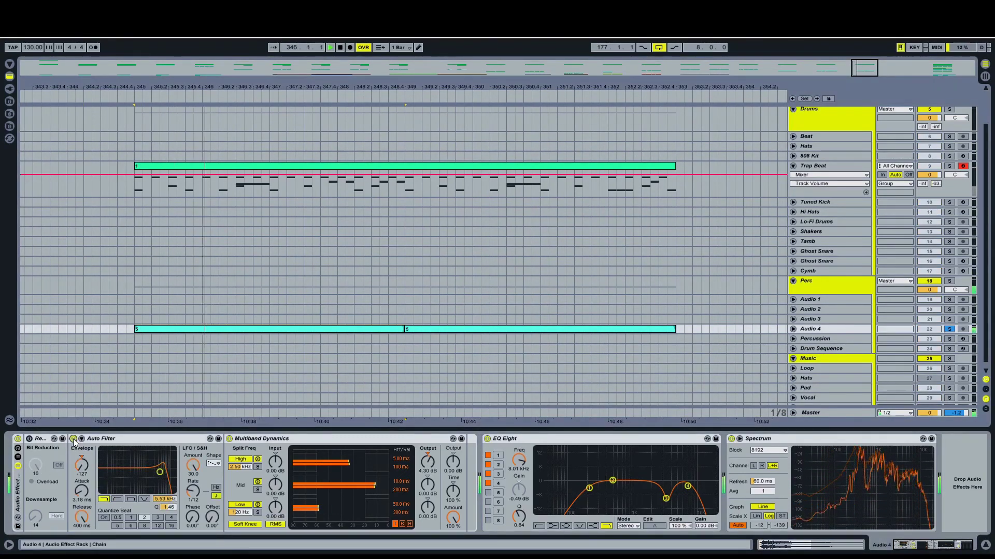
left_click(949, 329)
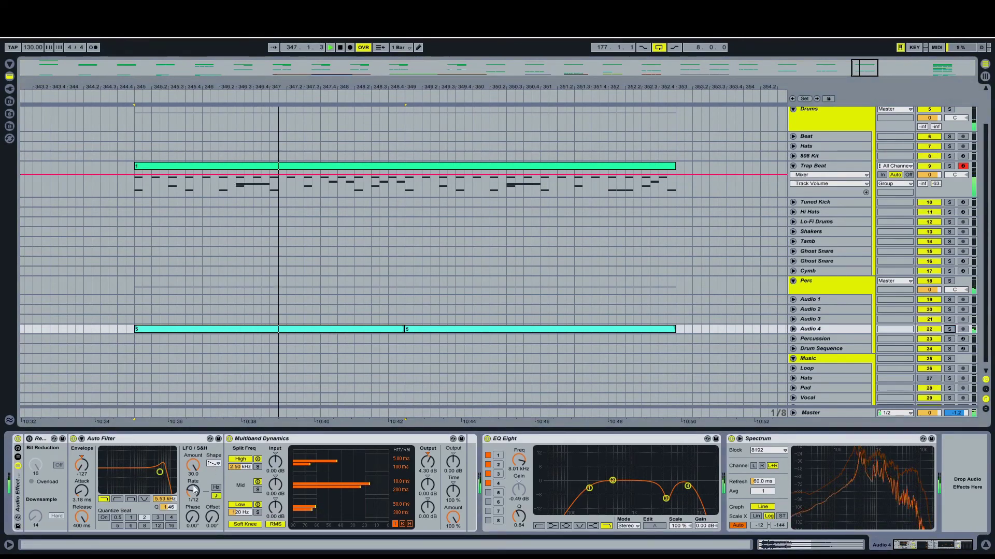
- Vary the LFO rate of Audio 4's Auto Filter during playback and switch its filter type
left_click_drag(194, 490, 161, 475)
left_click_drag(193, 491, 144, 479)
left_click(118, 499)
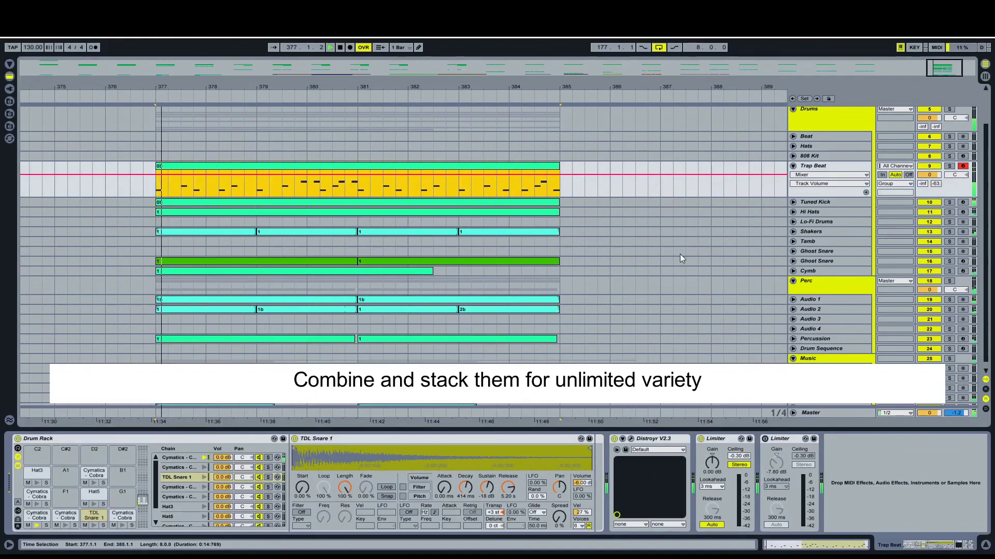
- Play the stacked arrangement from bar 377 and review its combined drum, percussion, vocal and SFX tracks
left_click(754, 251)
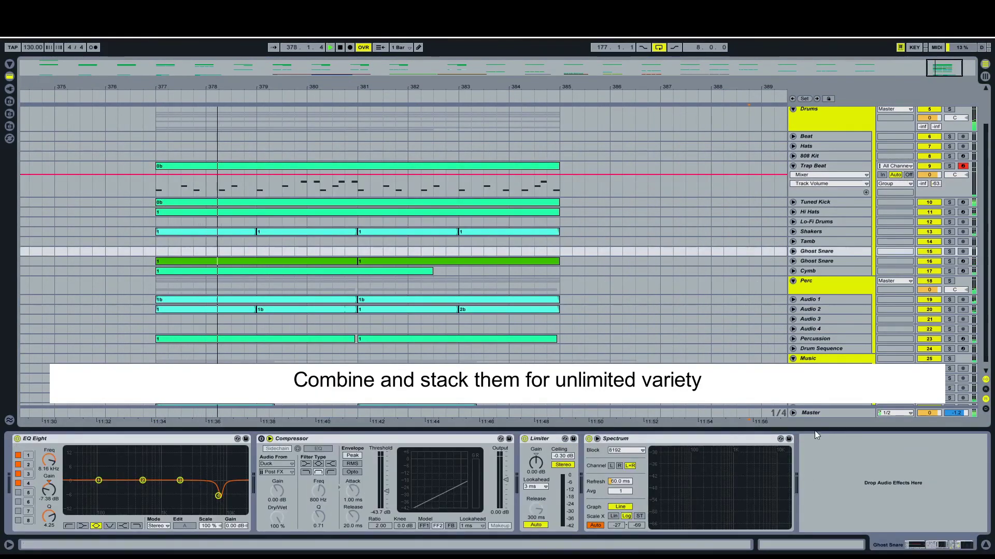
scroll(744, 347, "down", 1)
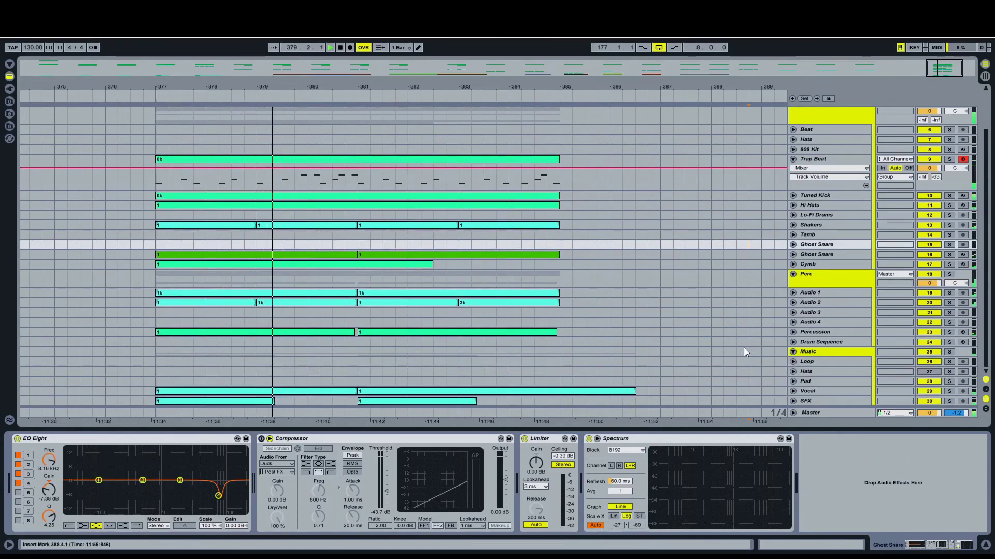